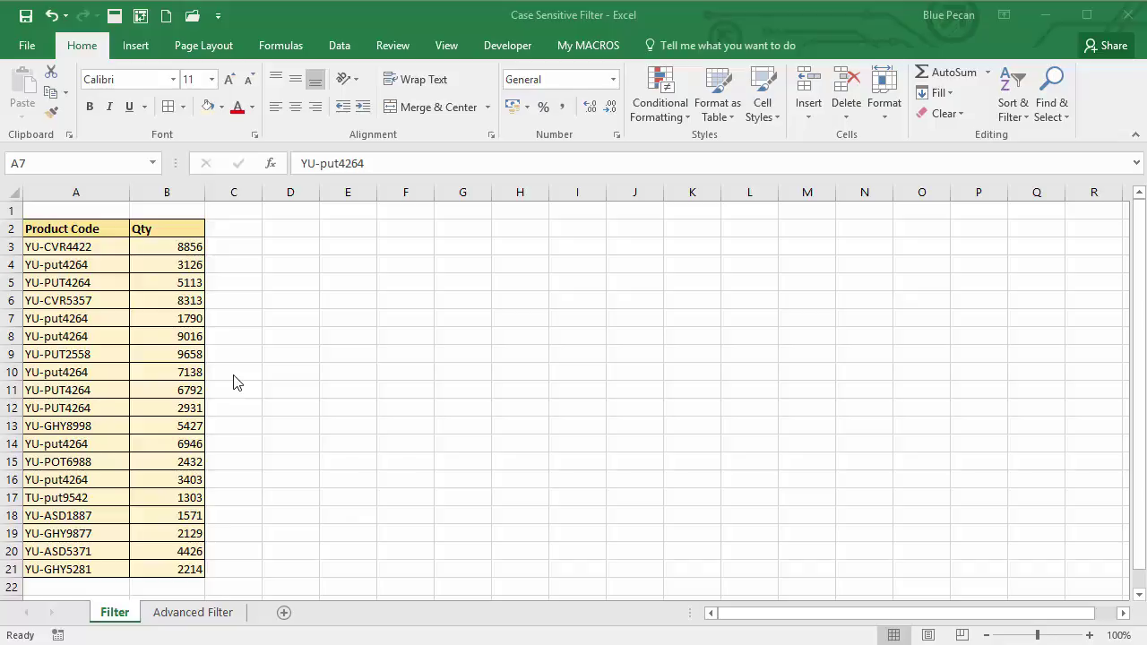
# Step: Turn on filtering for the Product Code and Qty table
pyautogui.click(96, 299)
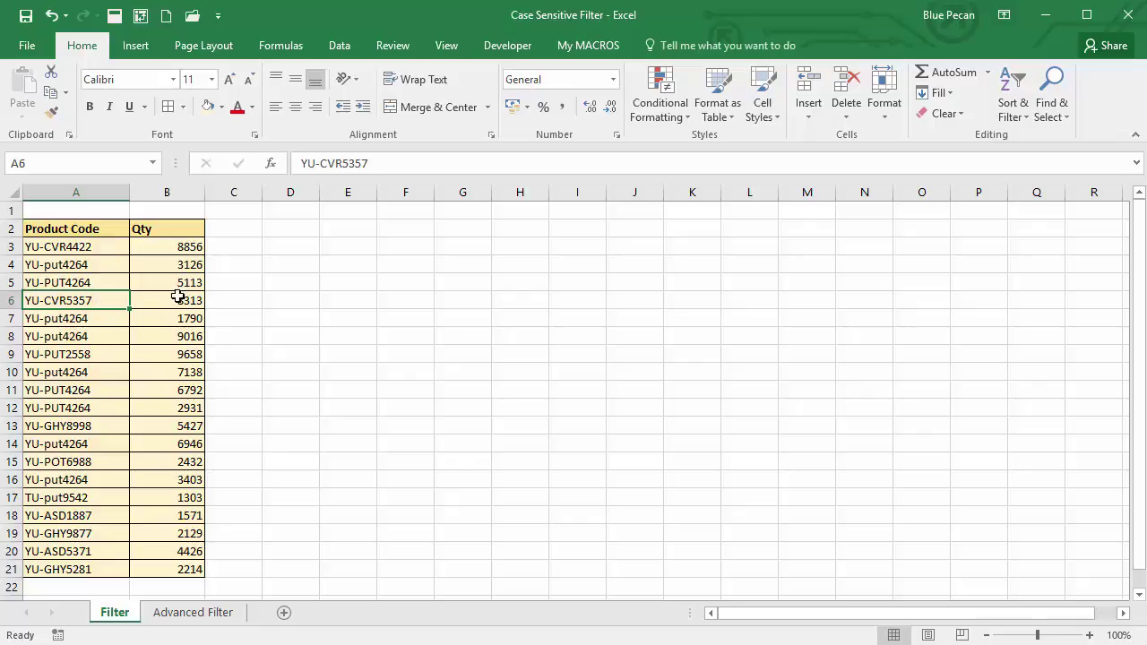
pyautogui.click(155, 335)
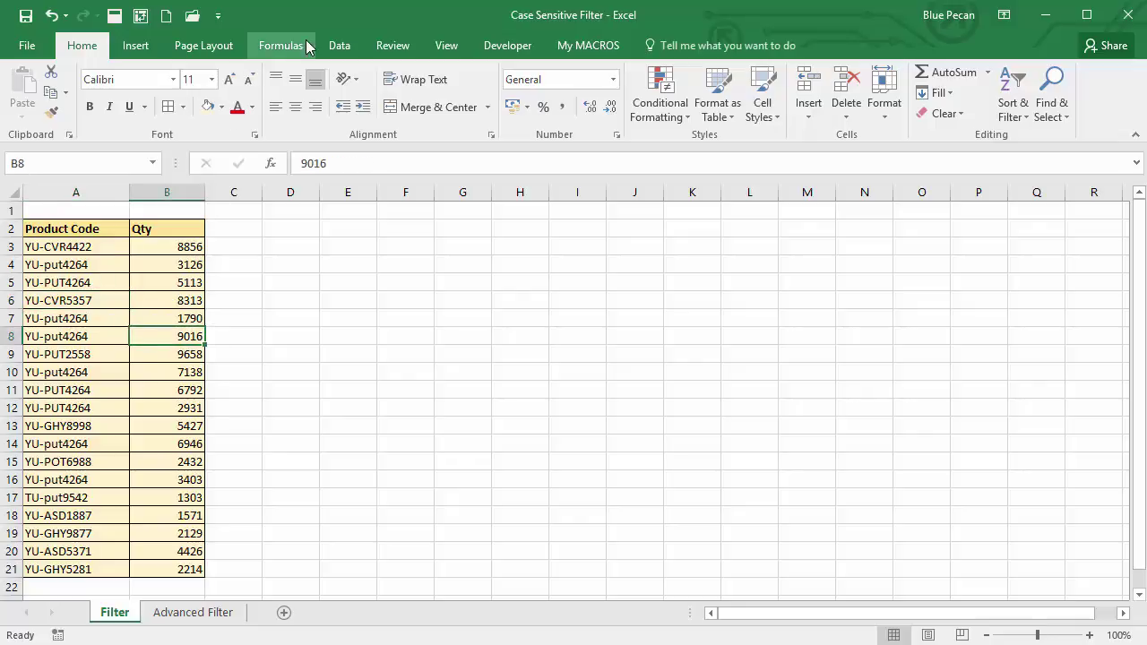
pyautogui.click(335, 49)
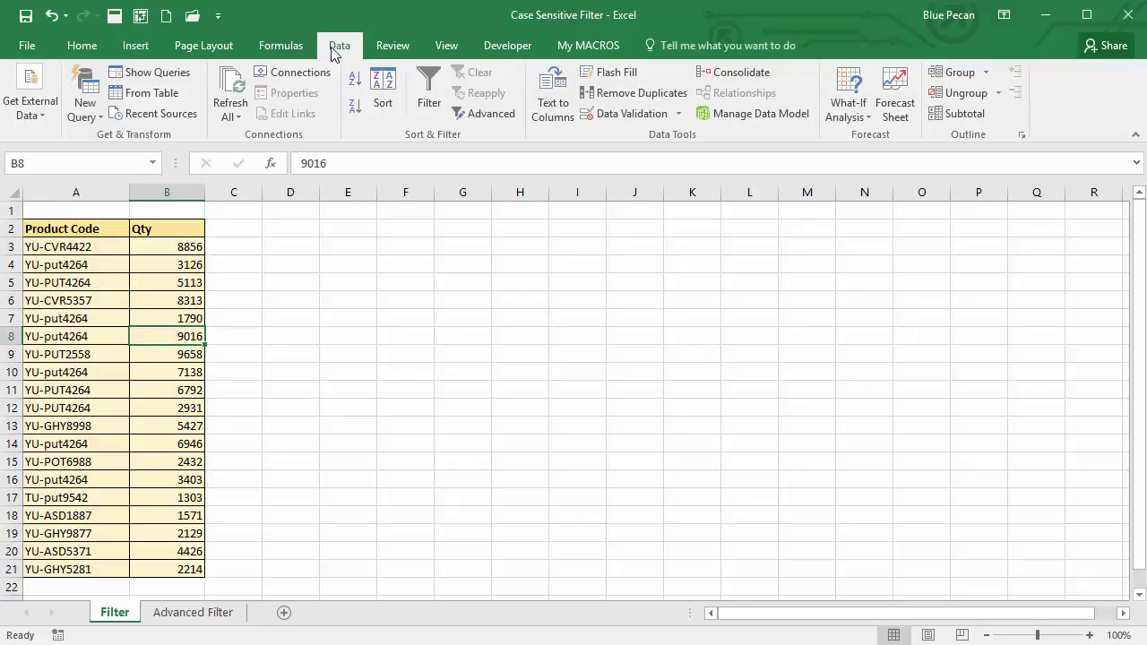
pyautogui.click(428, 89)
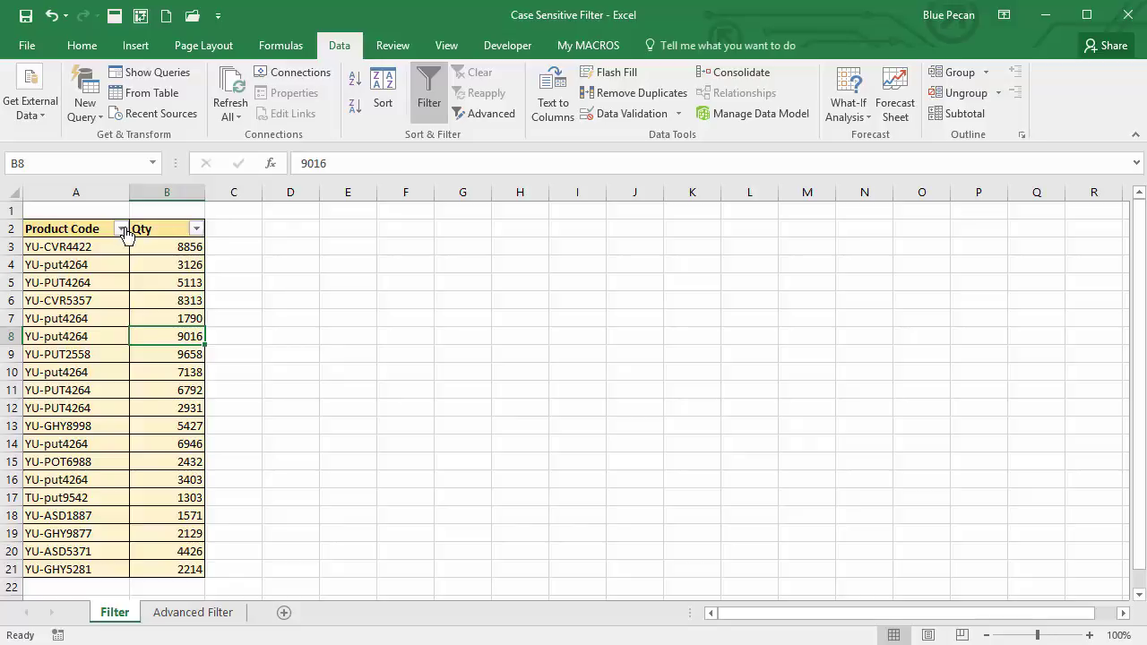
# Step: Filter the Product Code column to show only YU-put4264
pyautogui.click(54, 283)
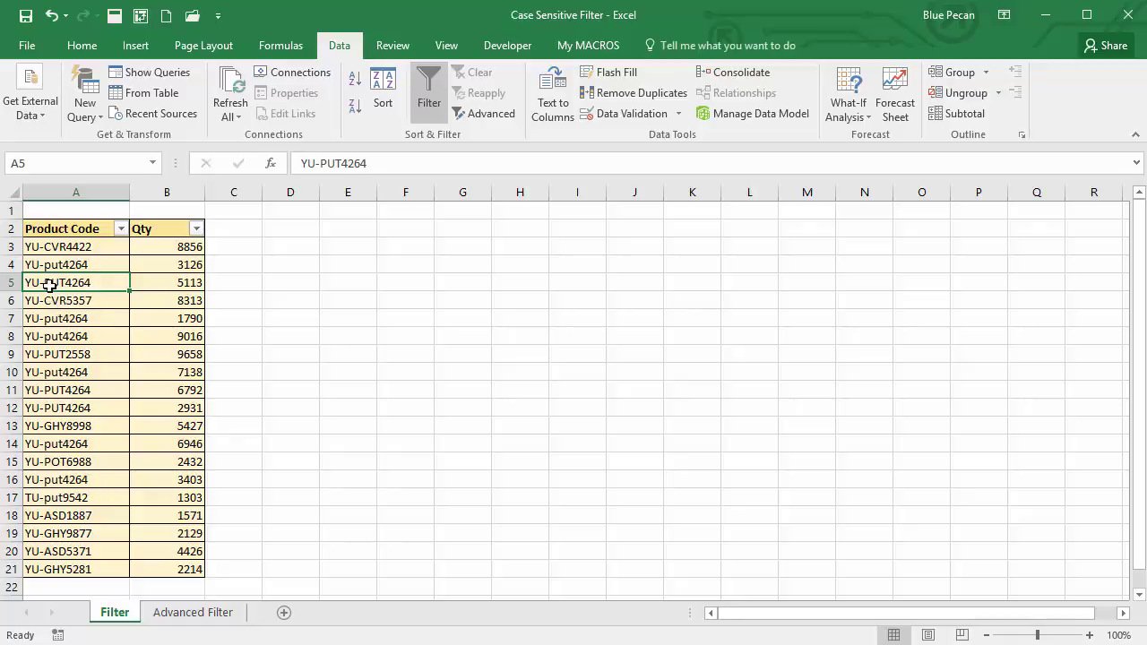
pyautogui.click(79, 318)
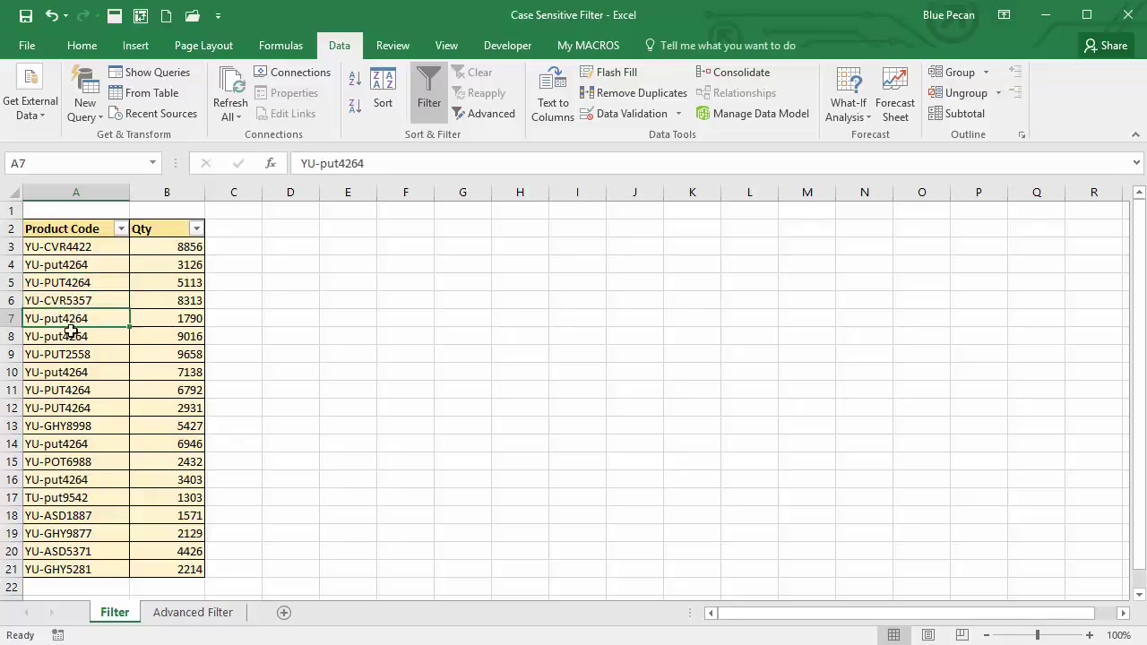
pyautogui.click(59, 333)
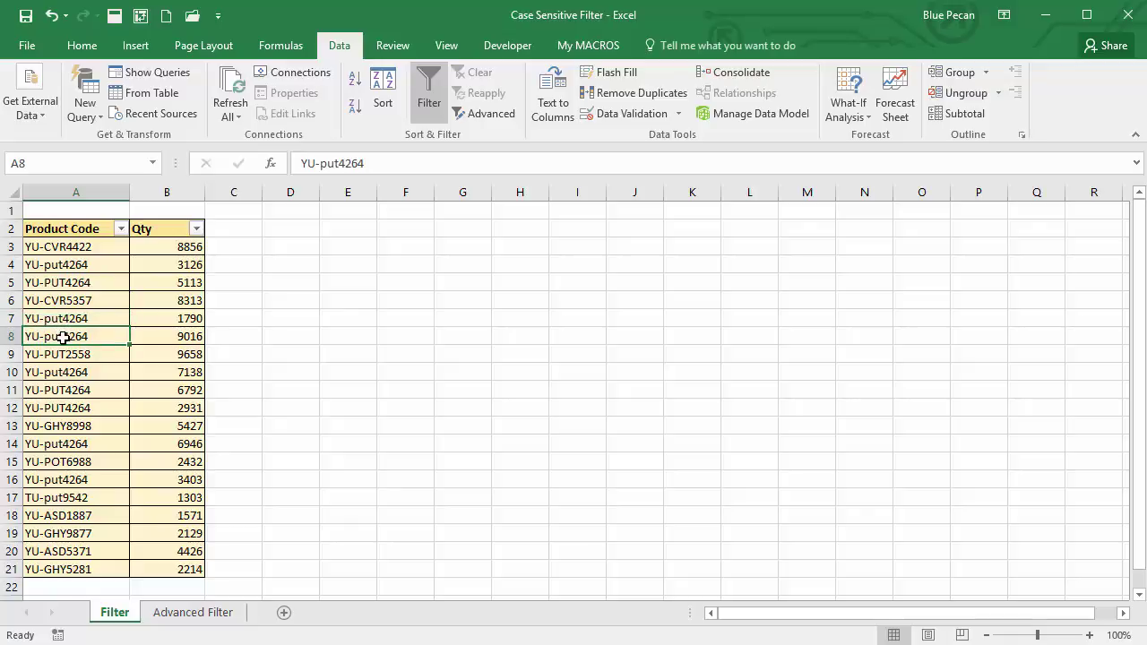
pyautogui.click(121, 231)
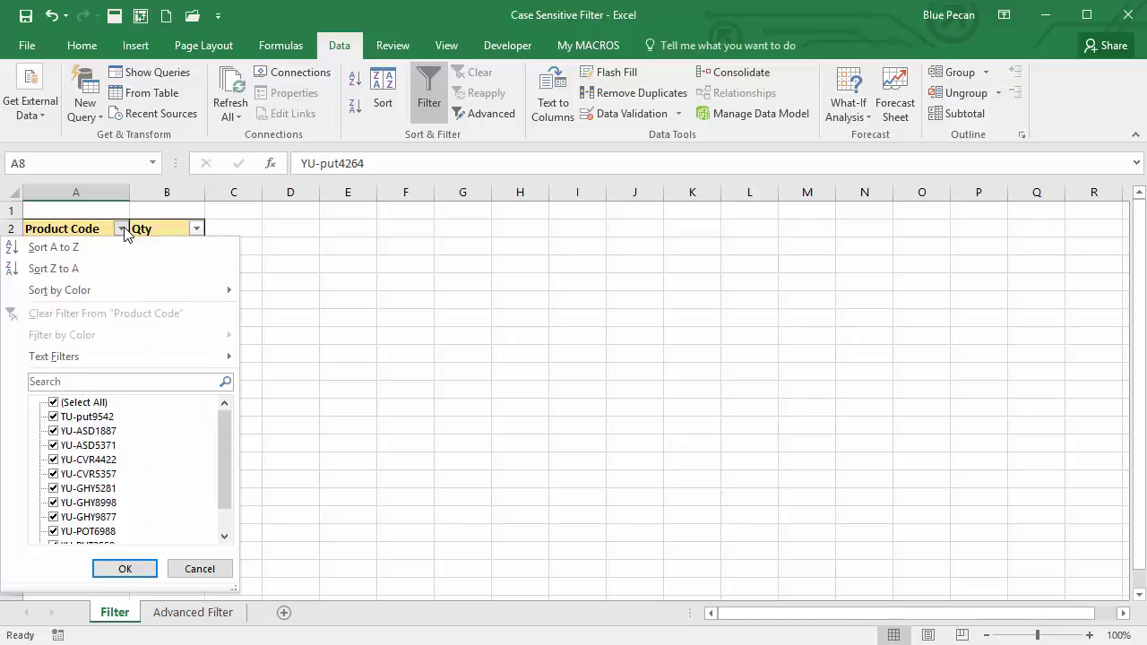
pyautogui.moveTo(222, 427); pyautogui.dragTo(219, 488)
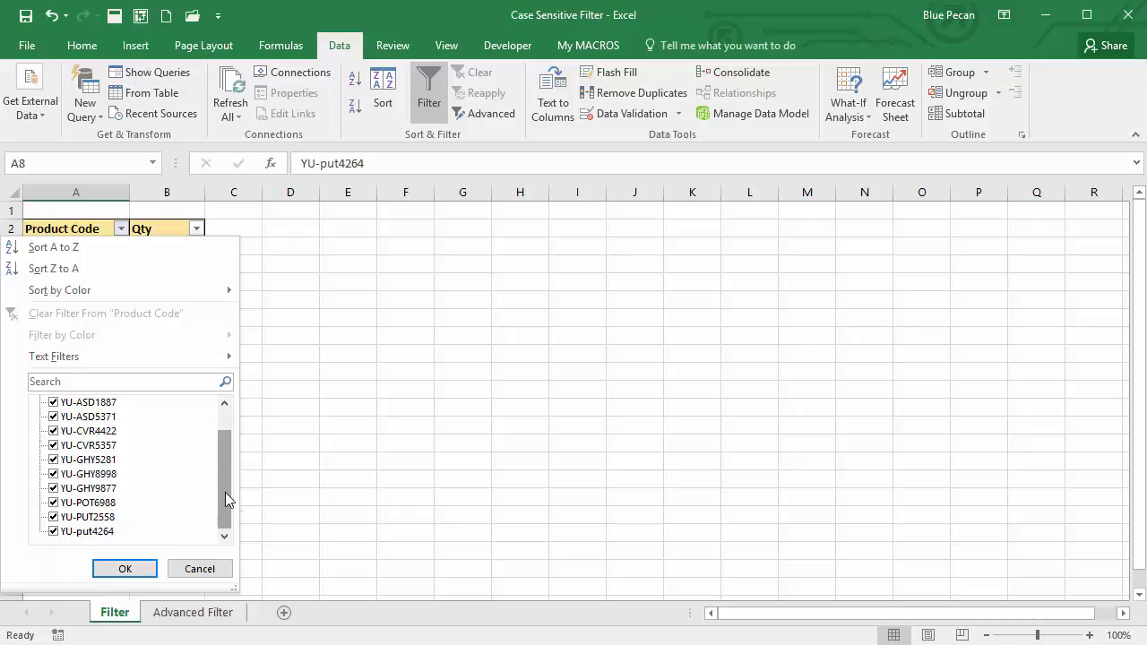
pyautogui.moveTo(224, 500); pyautogui.dragTo(224, 481)
pyautogui.click(56, 402)
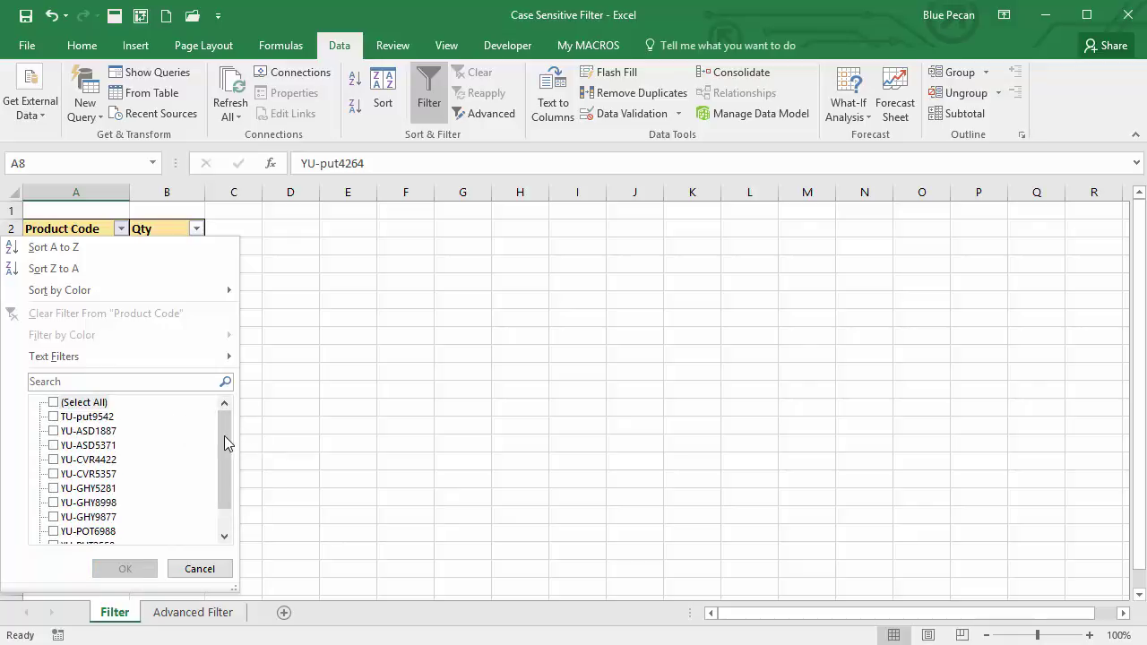
pyautogui.moveTo(225, 435); pyautogui.dragTo(225, 455)
pyautogui.click(54, 532)
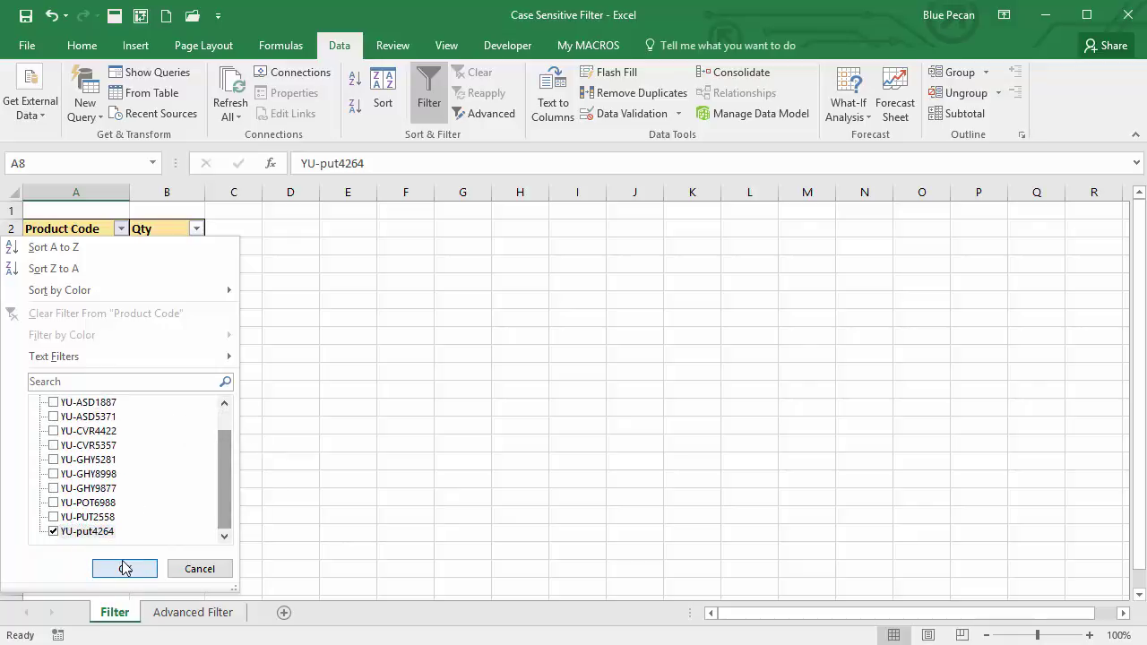
pyautogui.click(123, 568)
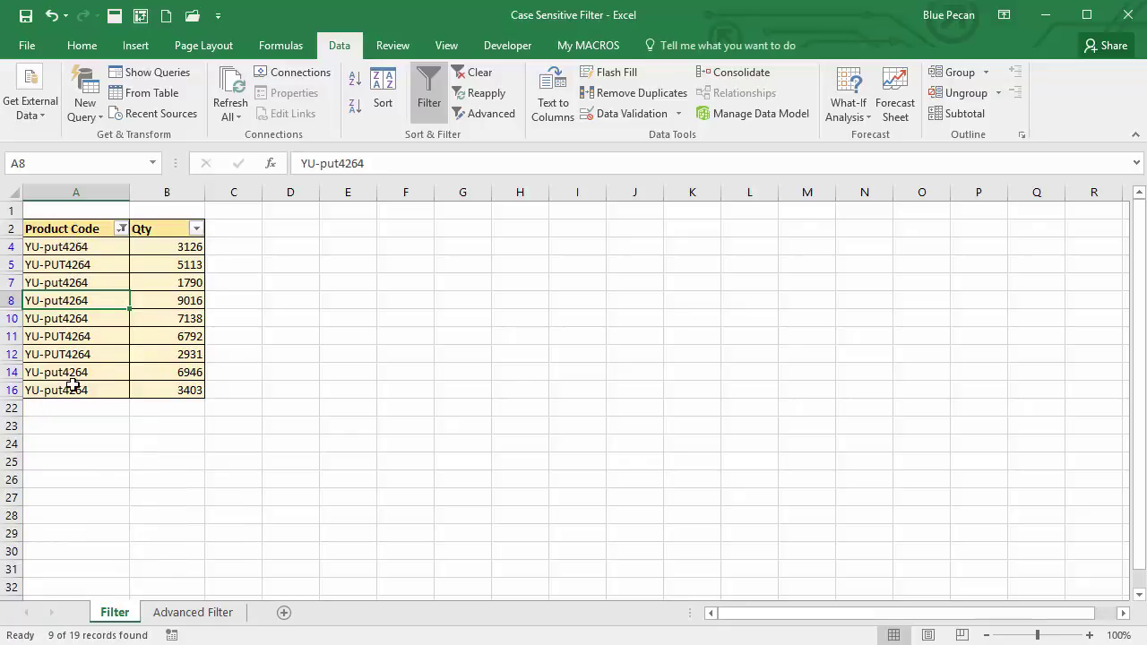
# Step: Clear the filter from the Product Code column
pyautogui.click(122, 230)
pyautogui.press('Escape')
pyautogui.hotkey('alt', 'a')
pyautogui.press('c')
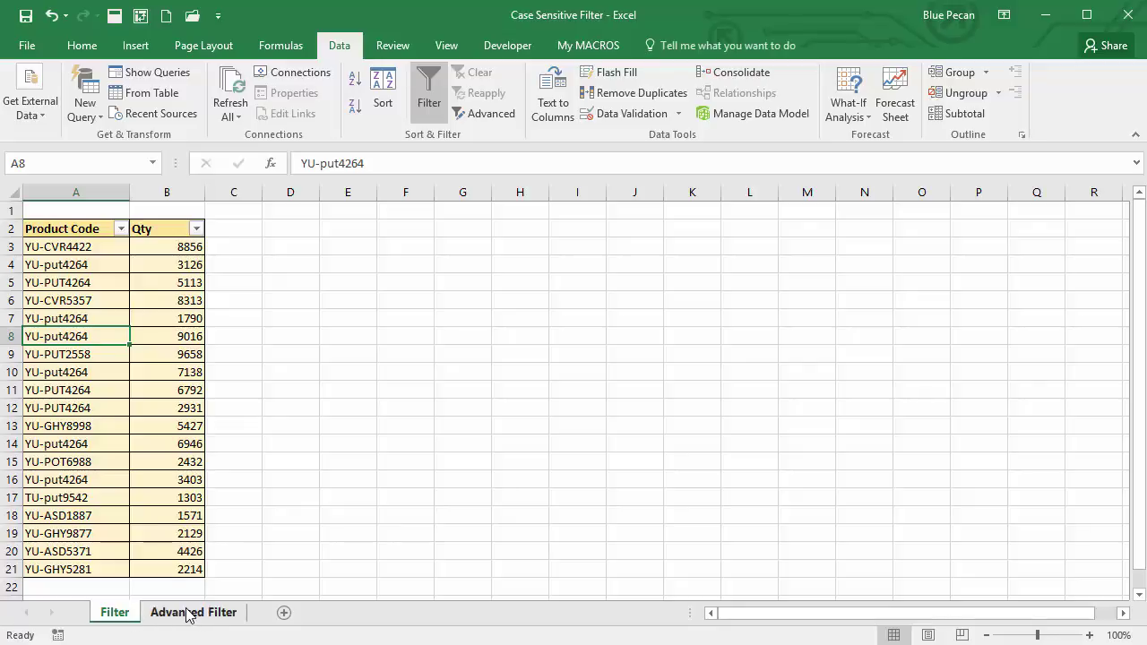
# Step: Copy the product code YU-PUT4264 from A5 into C2 as a column heading and autofit column C
pyautogui.click(80, 284)
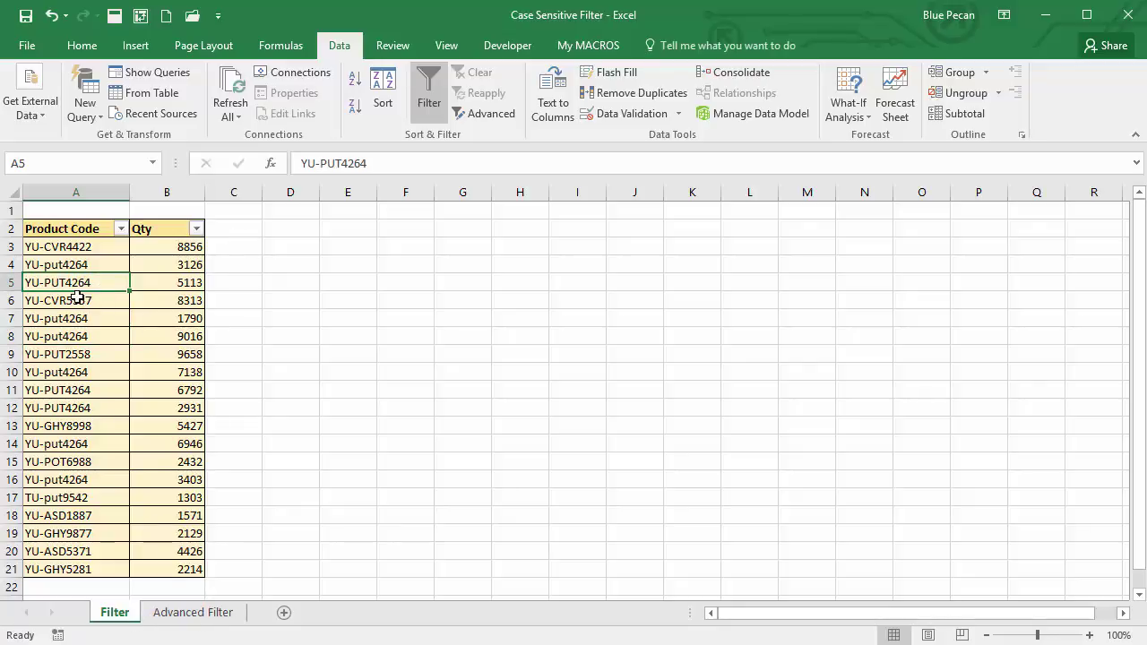
pyautogui.hotkey('ctrl', 'c')
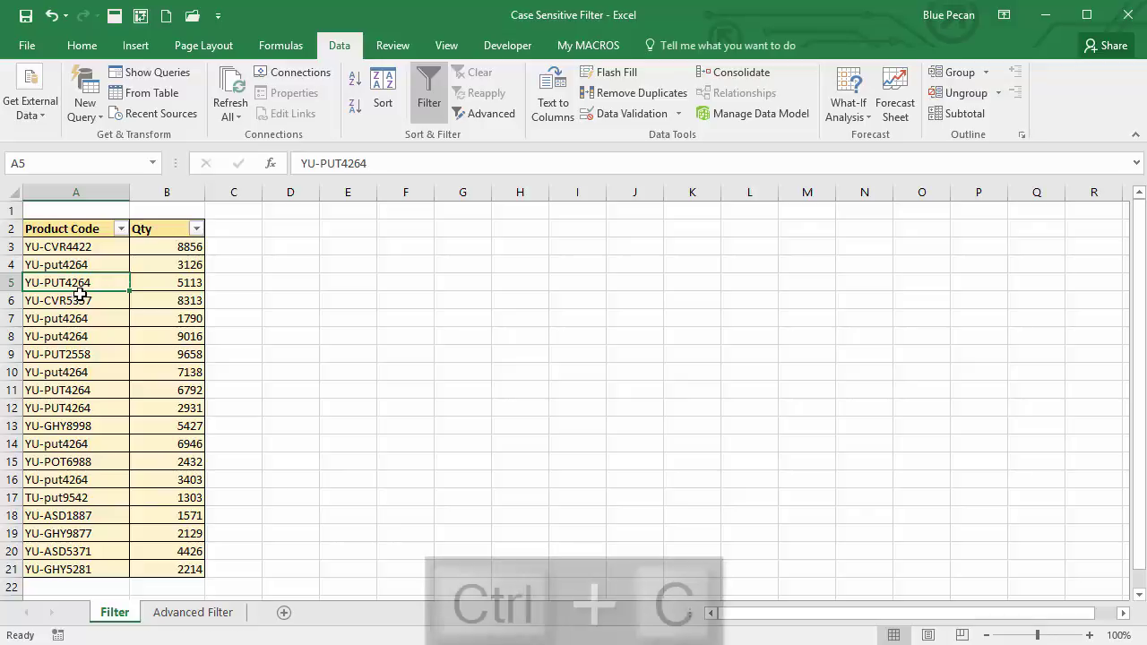
pyautogui.click(229, 229)
pyautogui.hotkey('ctrl', 'v')
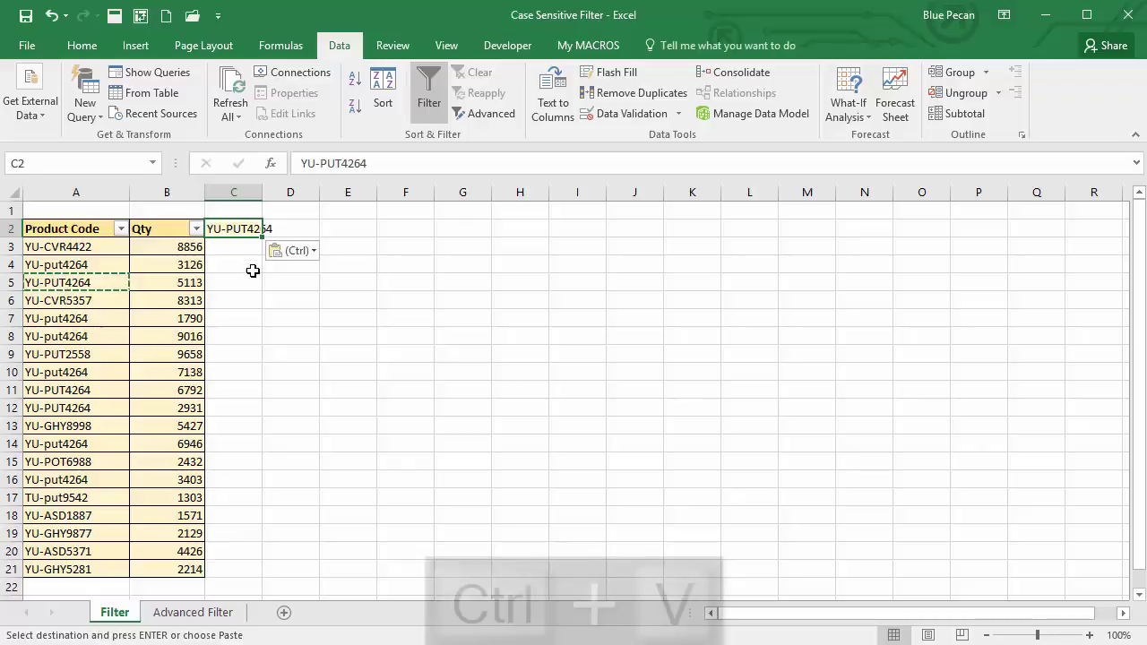
pyautogui.doubleClick(262, 192)
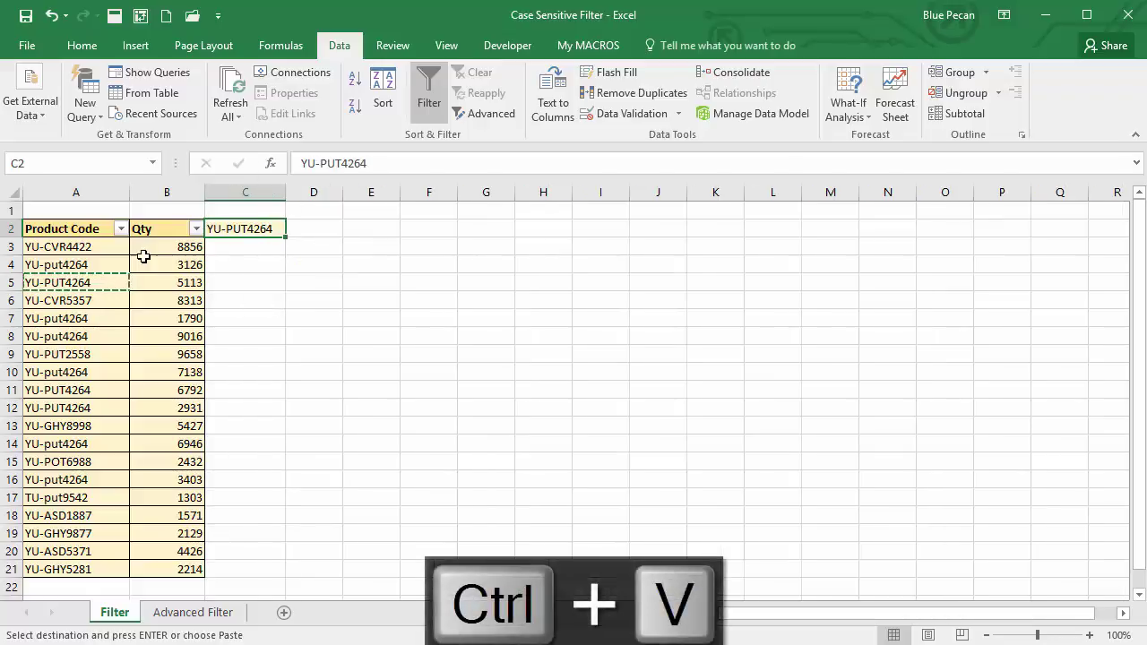
pyautogui.press('Escape')
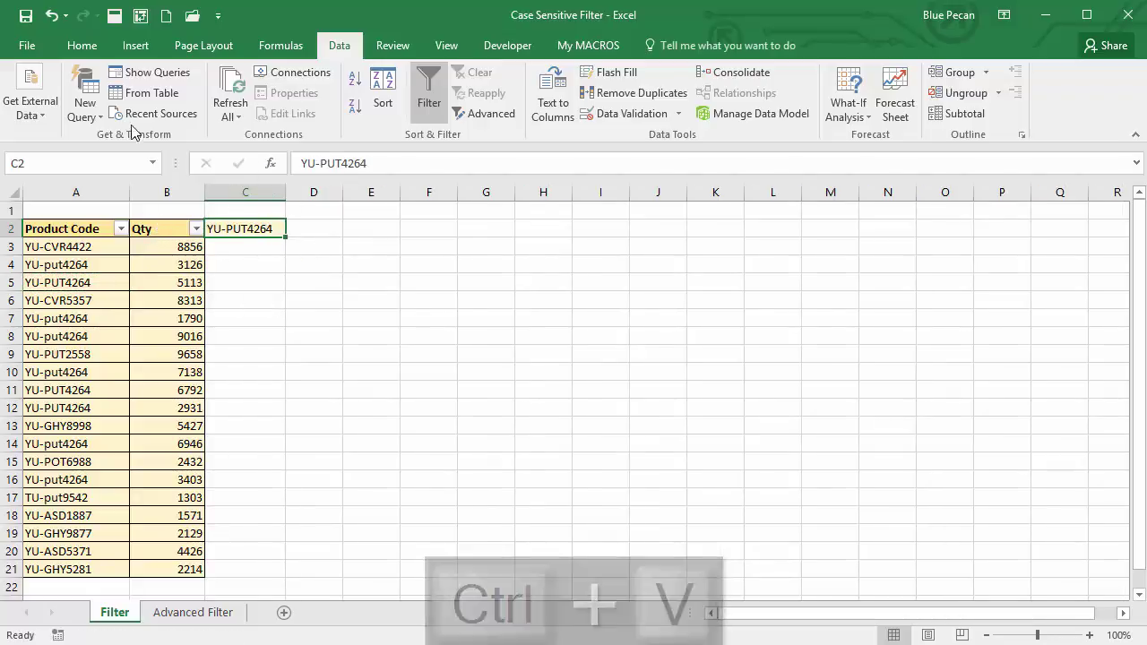
# Step: Copy the formatting of the Qty column, B2:B21, onto C2:C21 with Format Painter
pyautogui.click(81, 45)
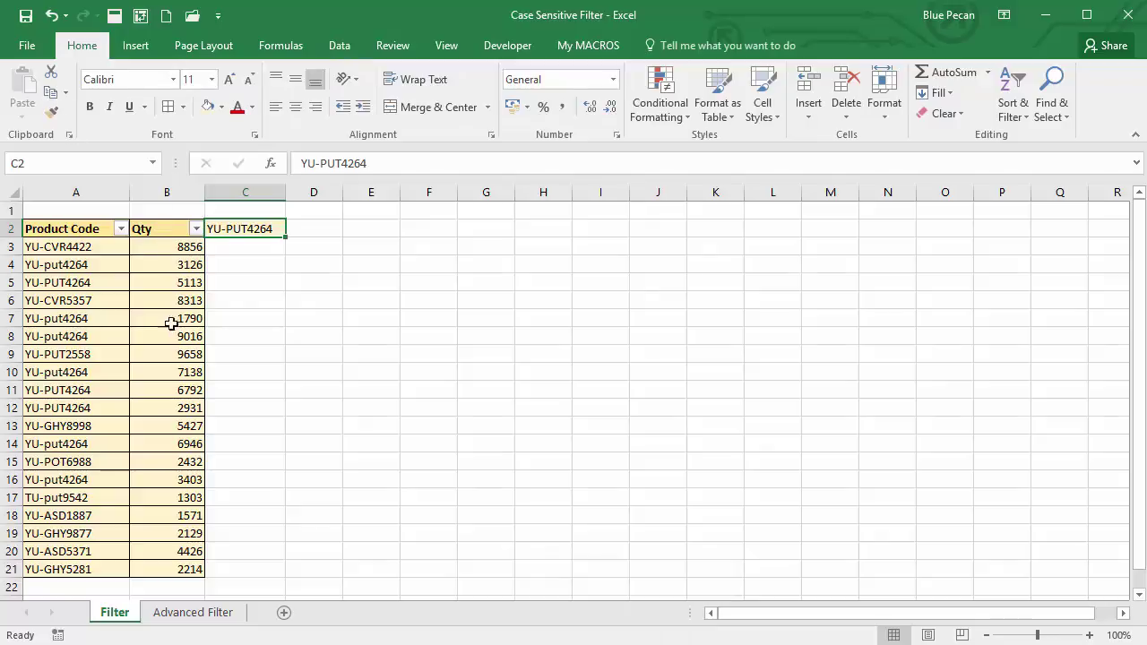
pyautogui.click(158, 231)
pyautogui.moveTo(158, 231); pyautogui.dragTo(162, 571)
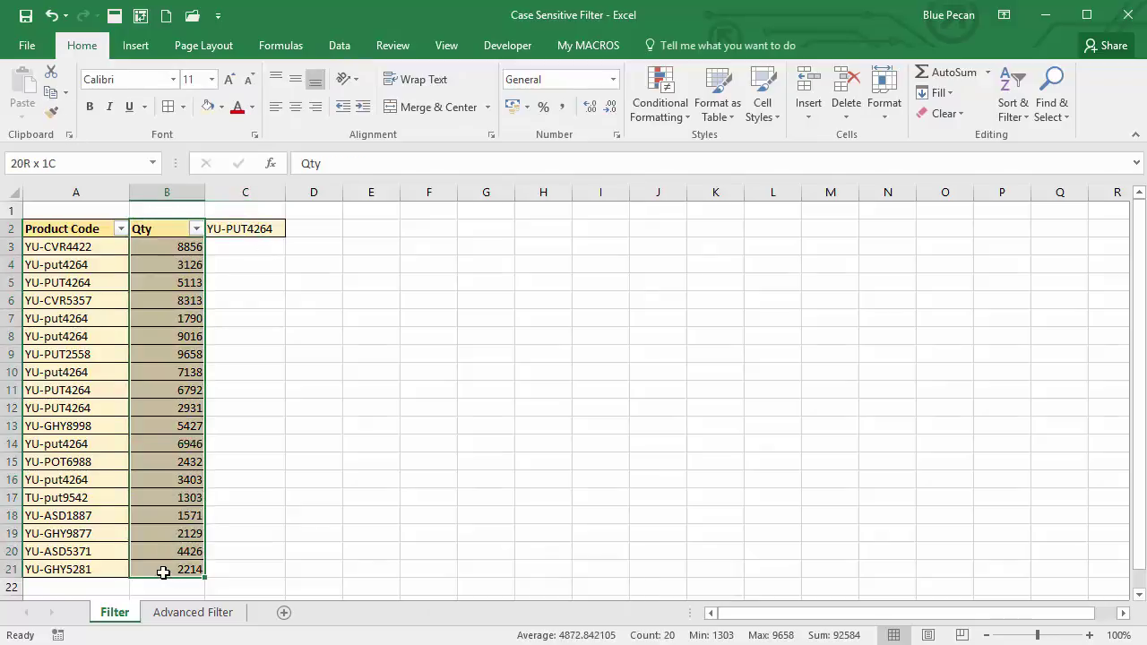
pyautogui.click(55, 117)
pyautogui.moveTo(256, 229)
pyautogui.mouseDown()
pyautogui.moveTo(243, 289)
pyautogui.moveTo(251, 564)
pyautogui.mouseUp()
pyautogui.click(324, 268)
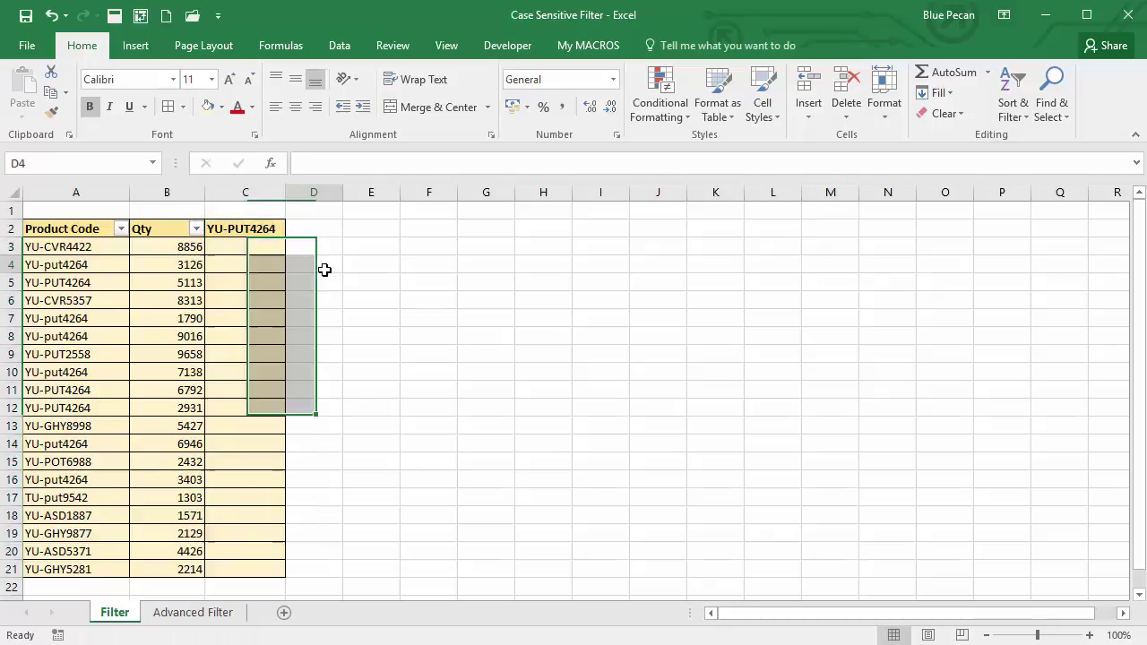
# Step: Write the formula =EXACT(C2,A3) in C3 to compare the heading code with the first product code
pyautogui.click(246, 245)
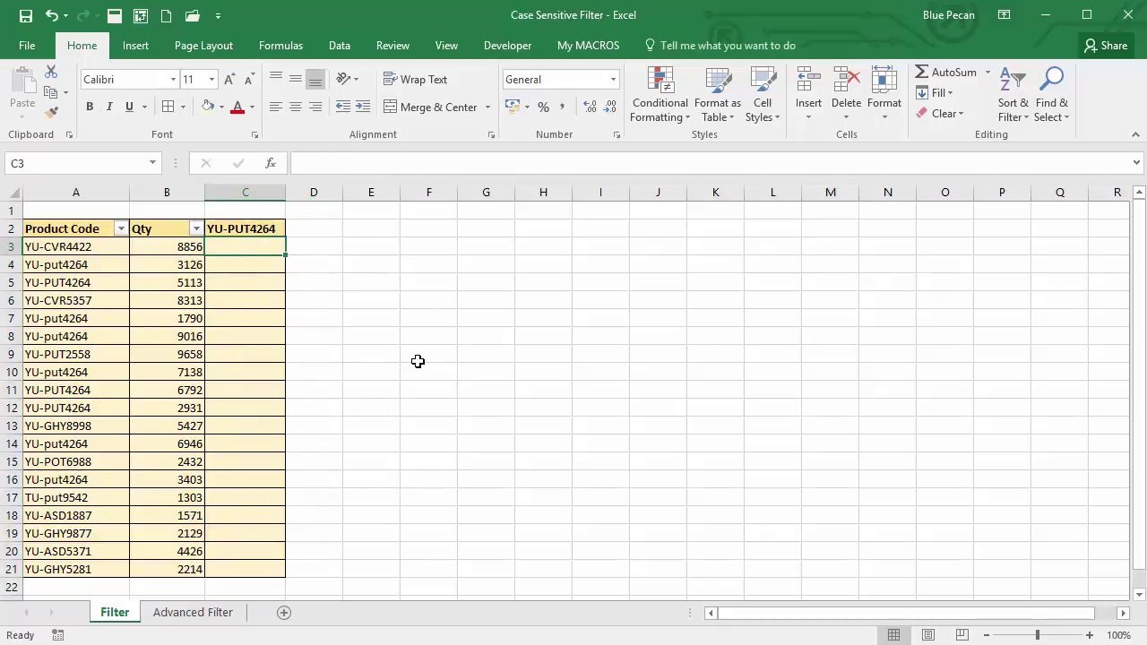
pyautogui.write('=ex')
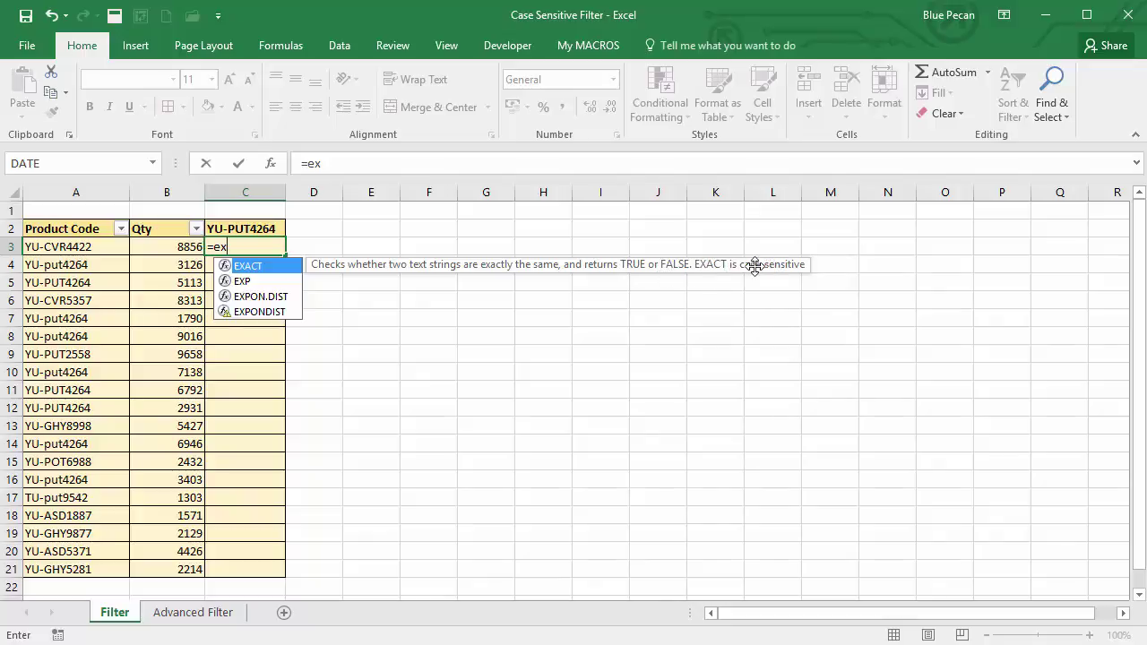
pyautogui.doubleClick(252, 268)
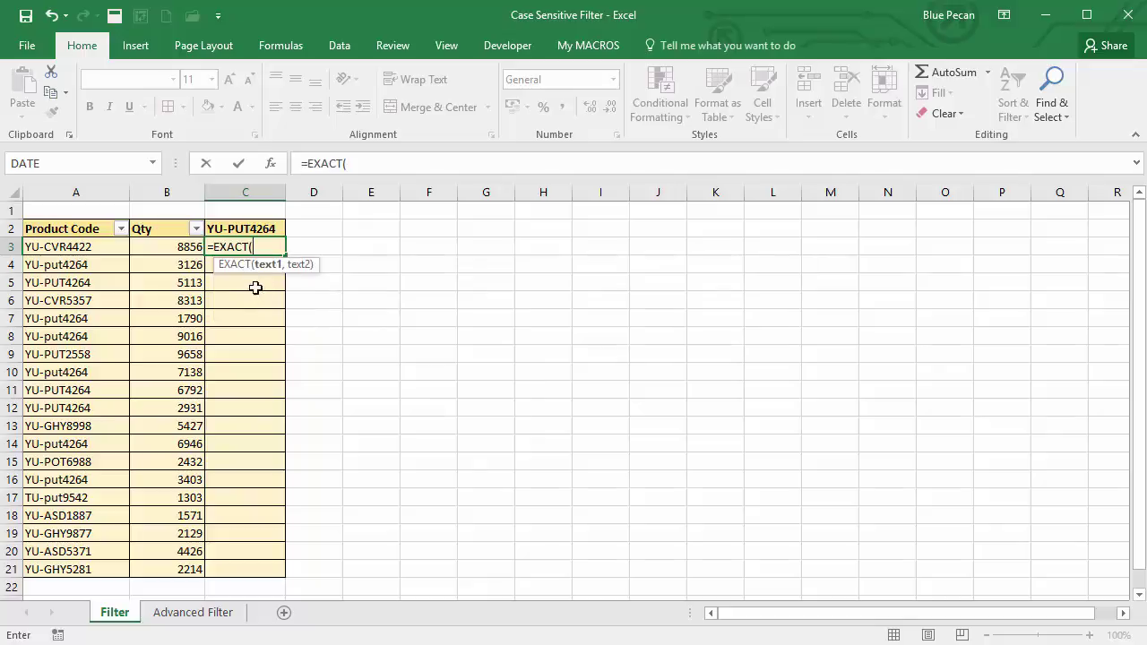
pyautogui.click(254, 231)
pyautogui.write(',')
pyautogui.click(73, 249)
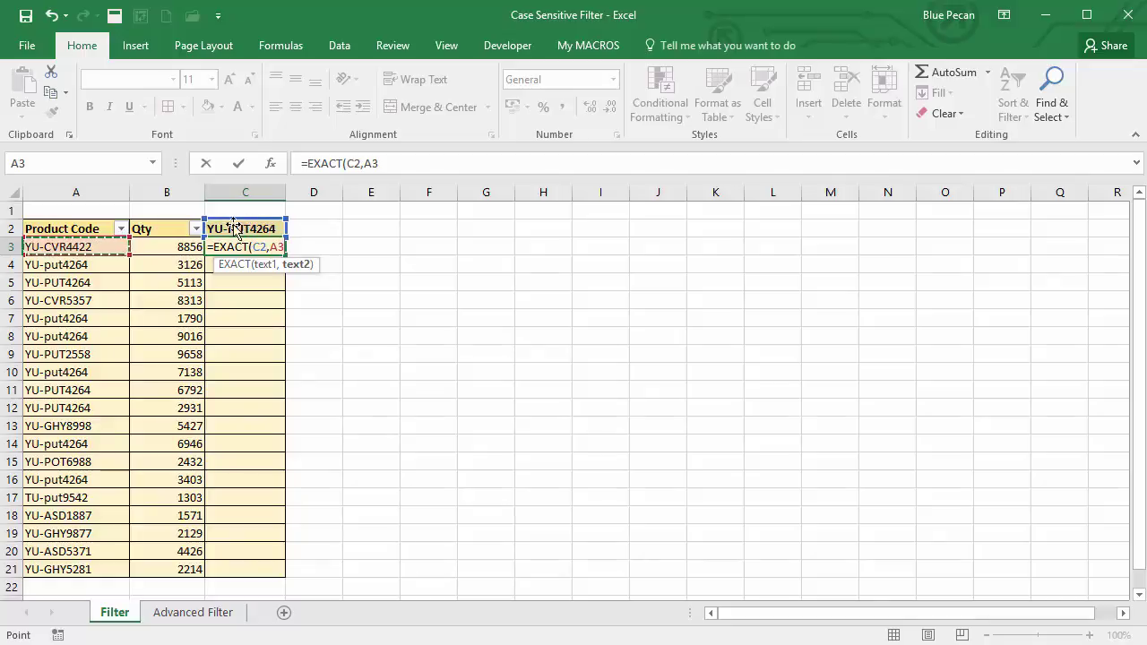
pyautogui.write(')')
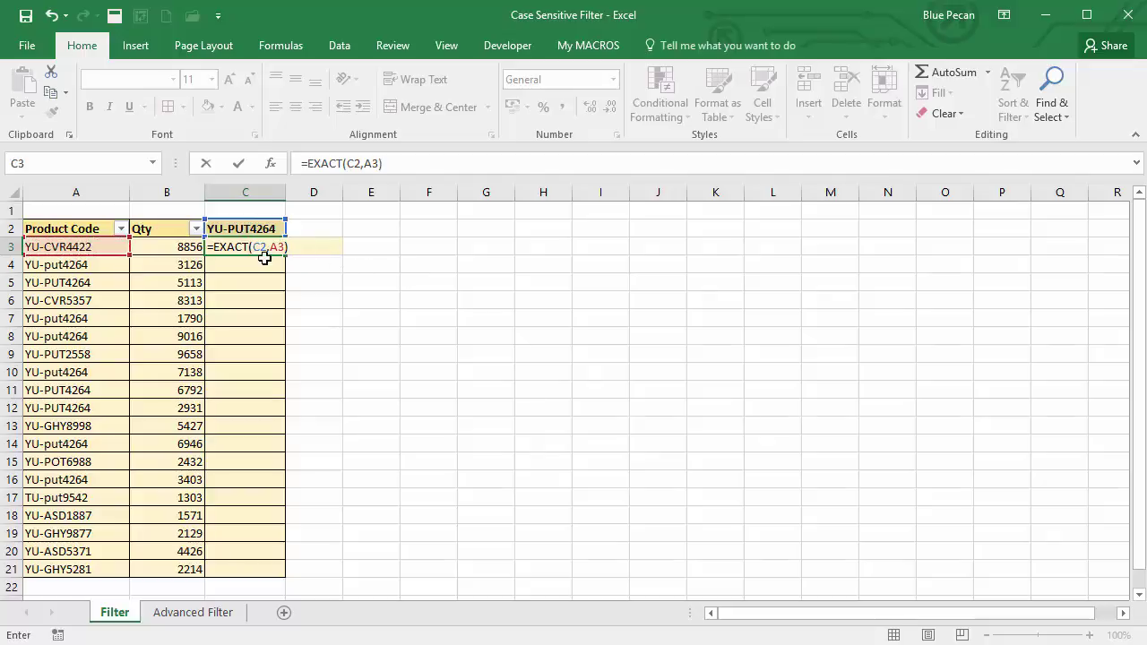
# Step: Lock the row of the heading reference so C3 reads =EXACT(C$2,A3), and fill the formula down to C21
pyautogui.click(259, 249)
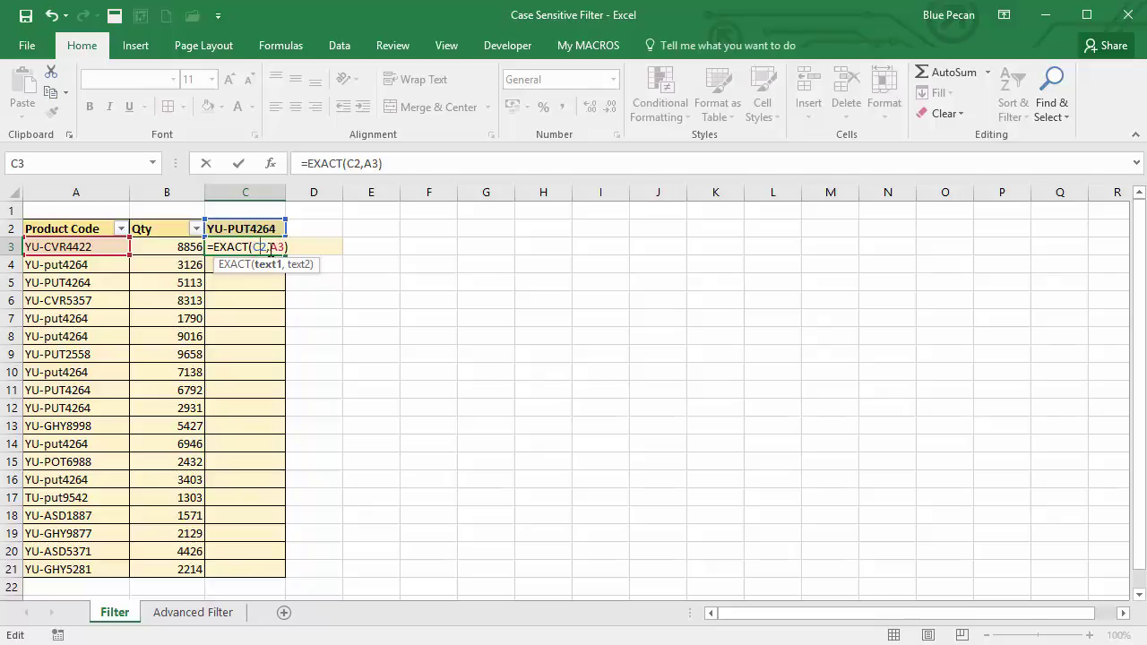
pyautogui.click(260, 246)
pyautogui.press('F4')
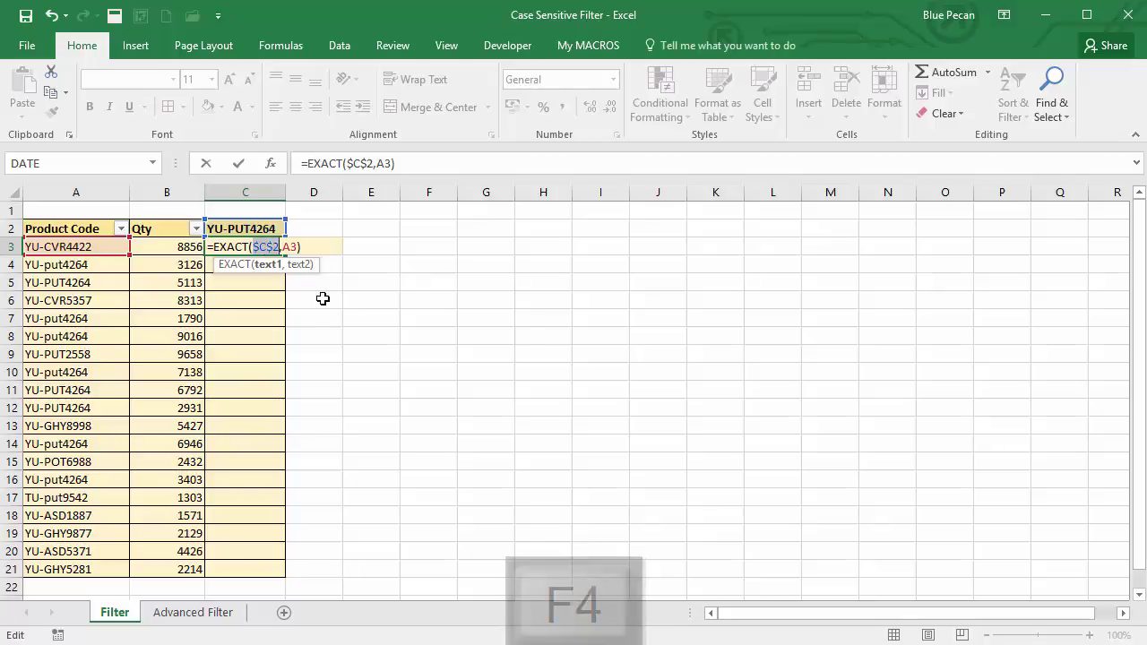
pyautogui.press('F4')
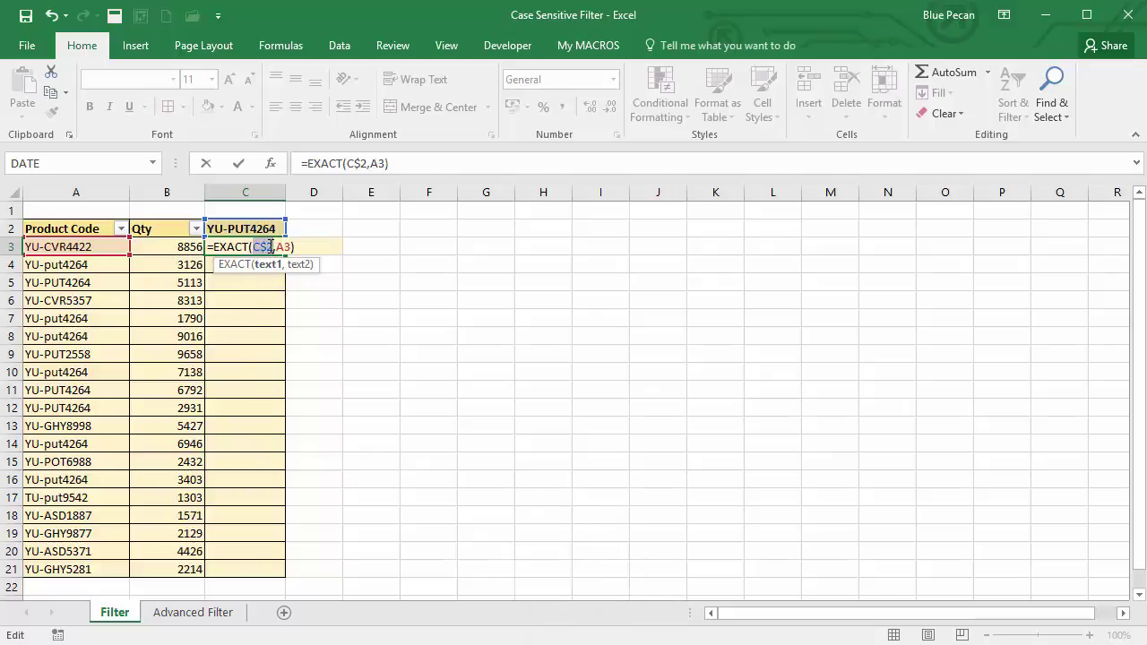
pyautogui.hotkey('ctrl', 'Return')
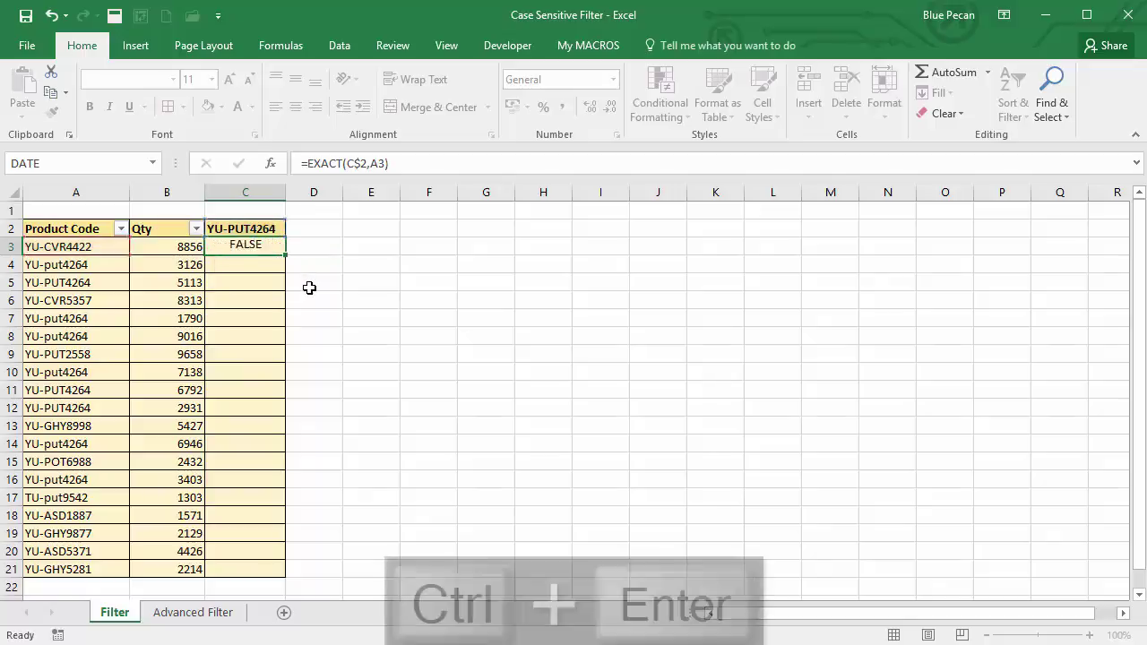
pyautogui.doubleClick(289, 258)
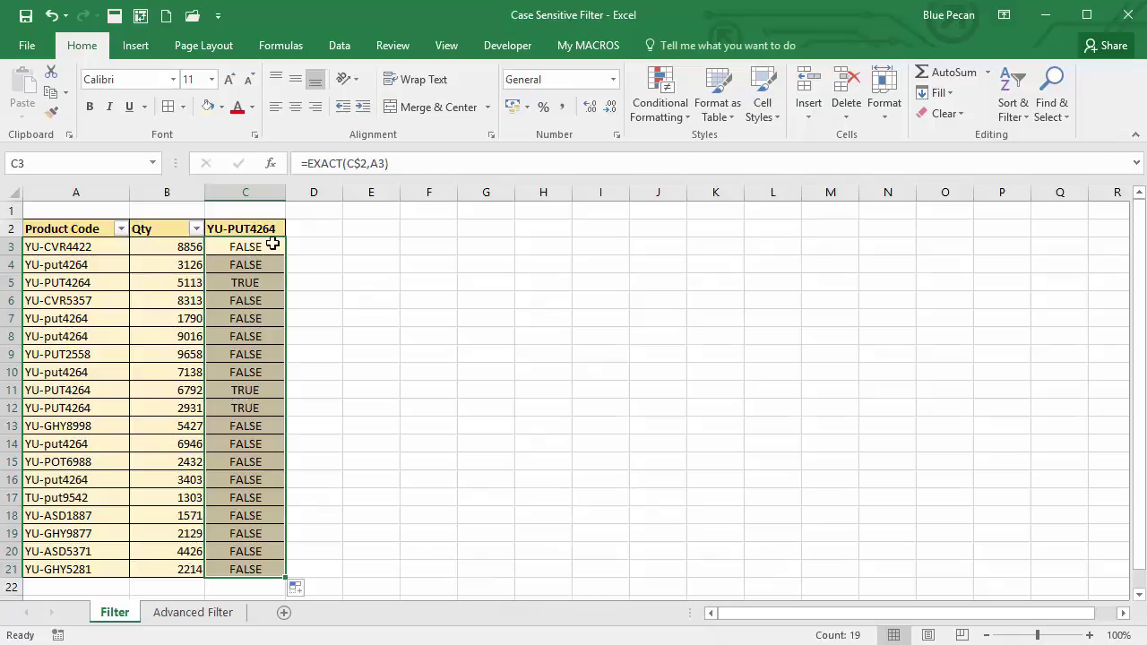
# Step: Turn the table's filtering off and on again so that it includes the YU-PUT4264 column
pyautogui.click(154, 277)
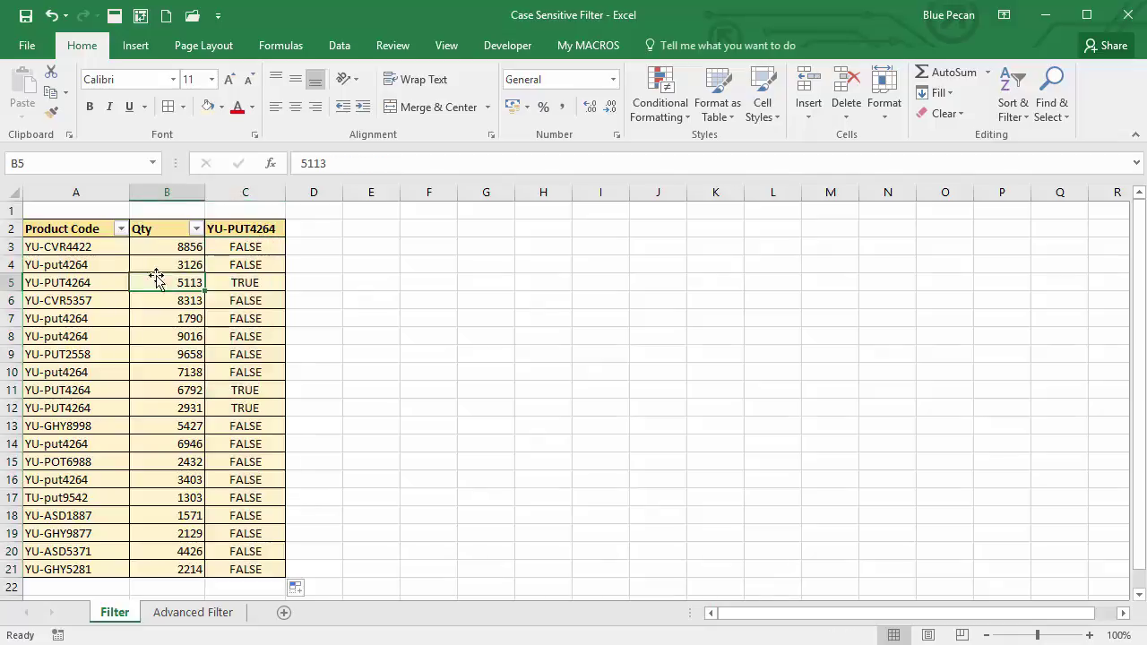
pyautogui.click(338, 50)
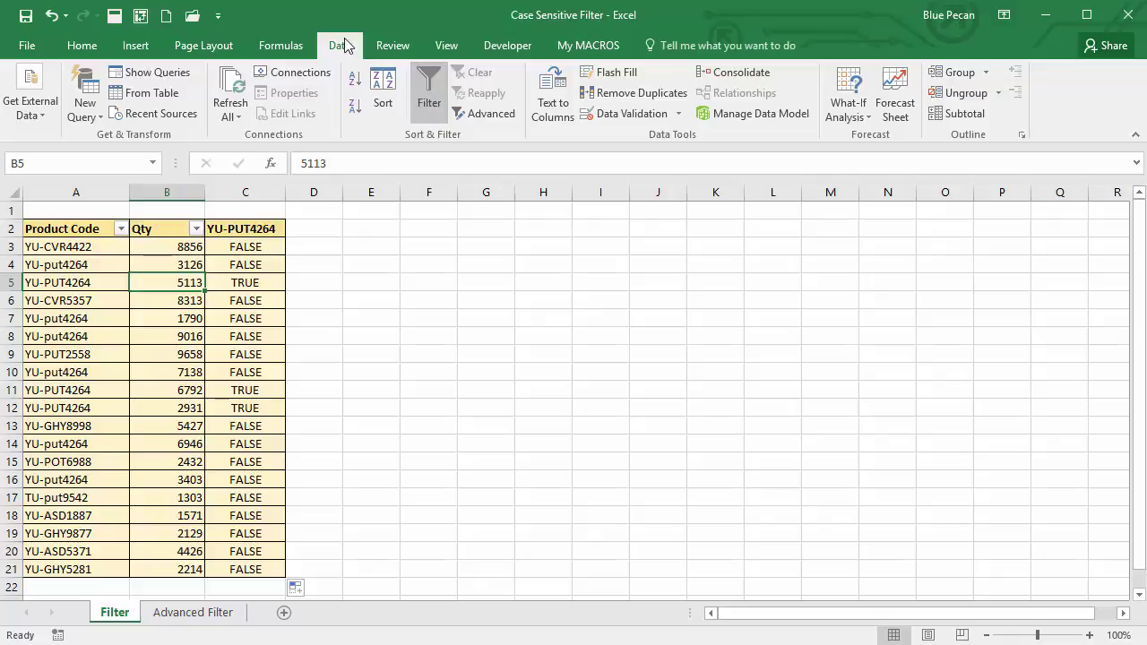
pyautogui.click(427, 83)
pyautogui.click(427, 83)
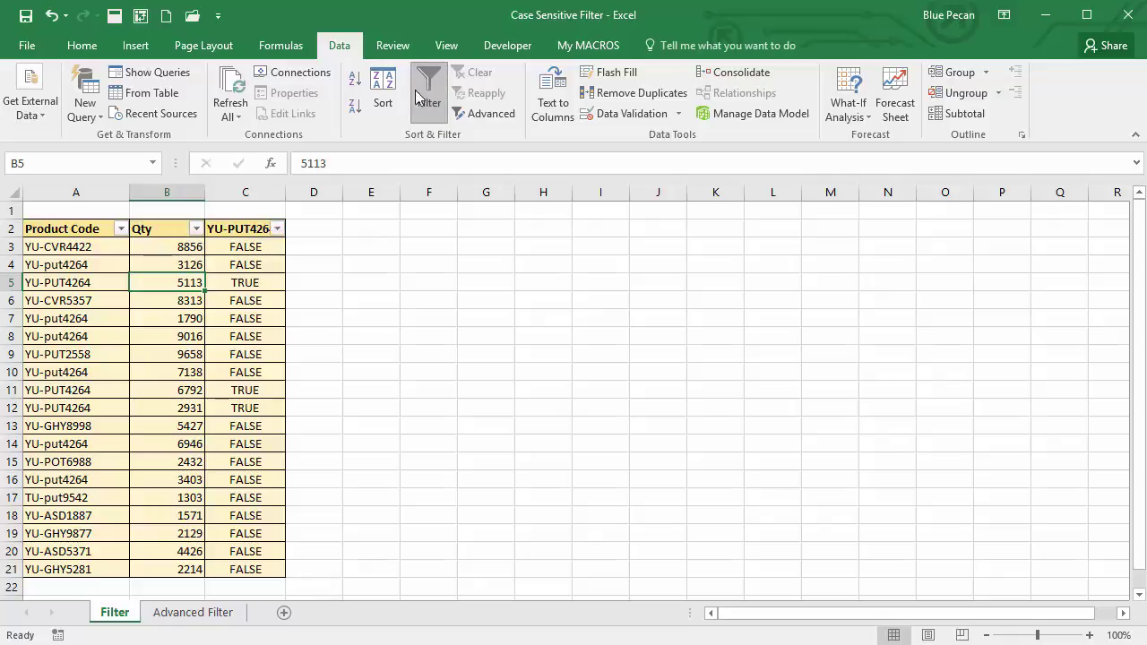
# Step: Filter the YU-PUT4264 column to show only the rows marked TRUE
pyautogui.click(278, 228)
pyautogui.click(98, 403)
pyautogui.click(98, 431)
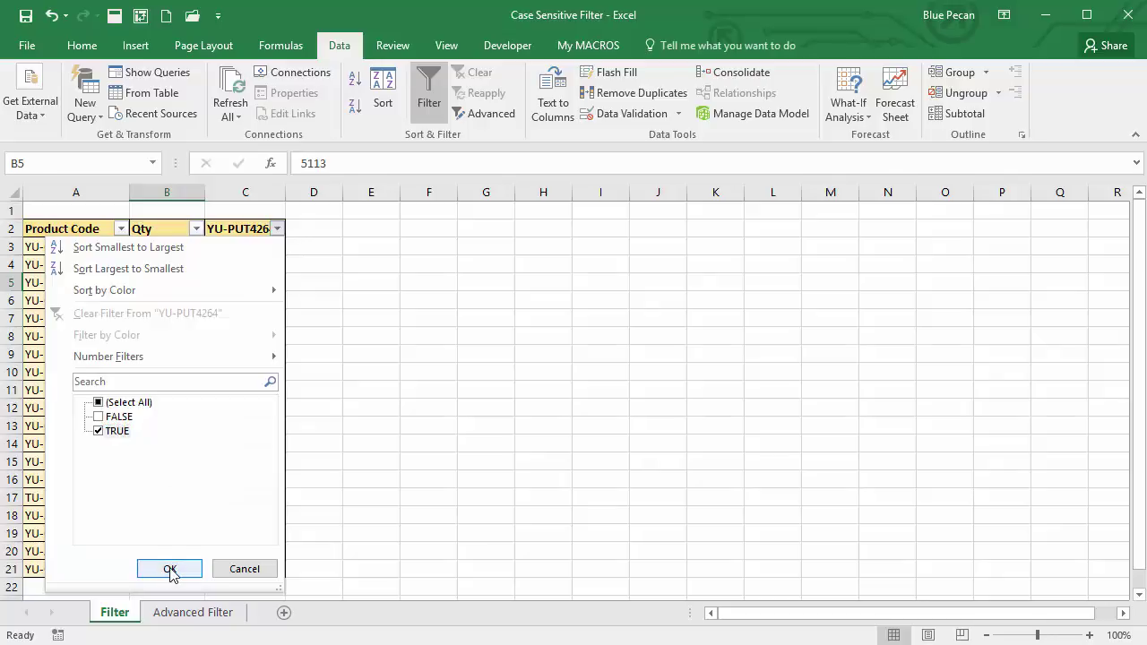
pyautogui.click(170, 570)
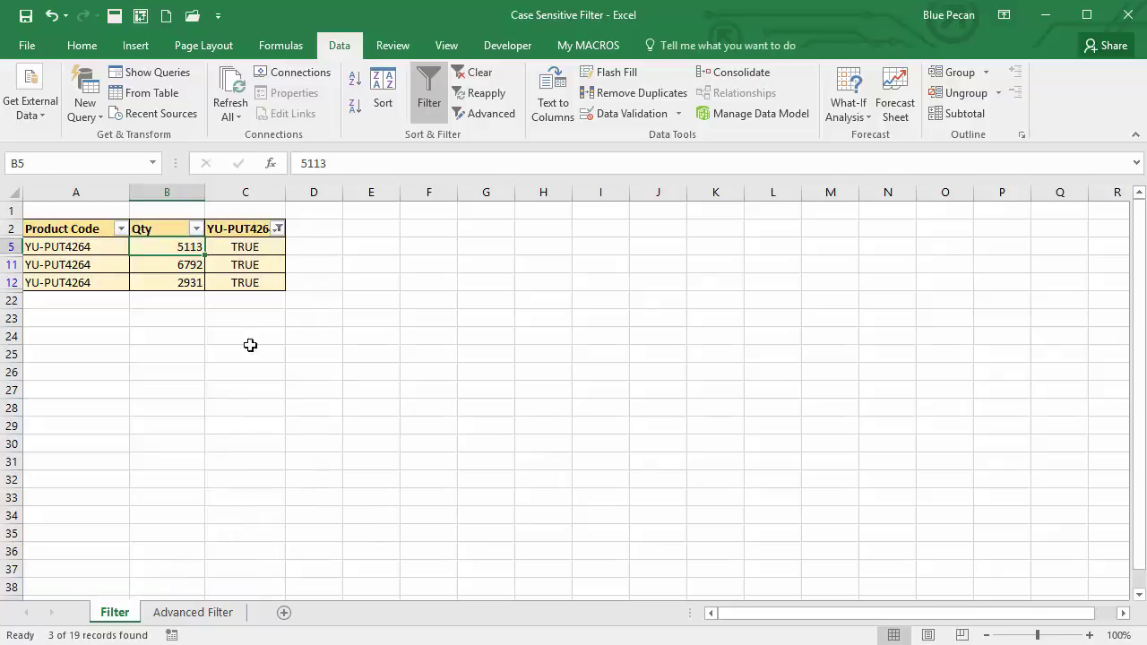
# Step: Clear the filter on the helper column and replace its heading in C2 with the code YU-put4264 copied from A7
pyautogui.click(278, 229)
pyautogui.click(128, 313)
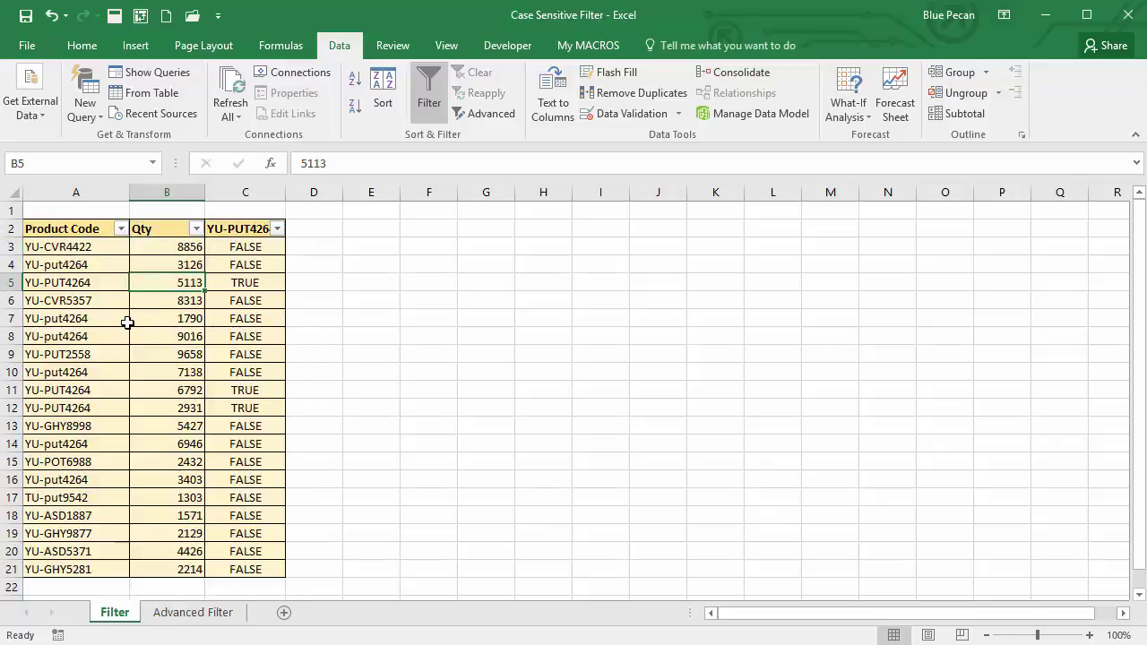
pyautogui.click(76, 319)
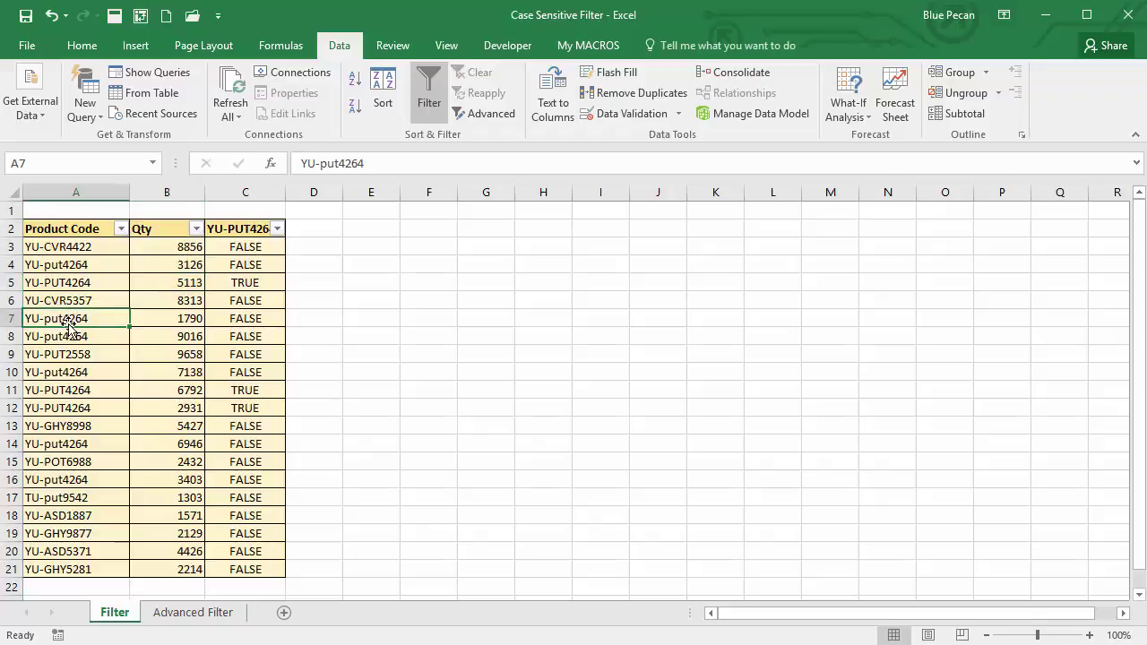
pyautogui.hotkey('ctrl', 'c')
pyautogui.click(229, 230)
pyautogui.hotkey('ctrl', 'v')
# Step: Filter the YU-put4264 column to show only the TRUE rows
pyautogui.click(278, 230)
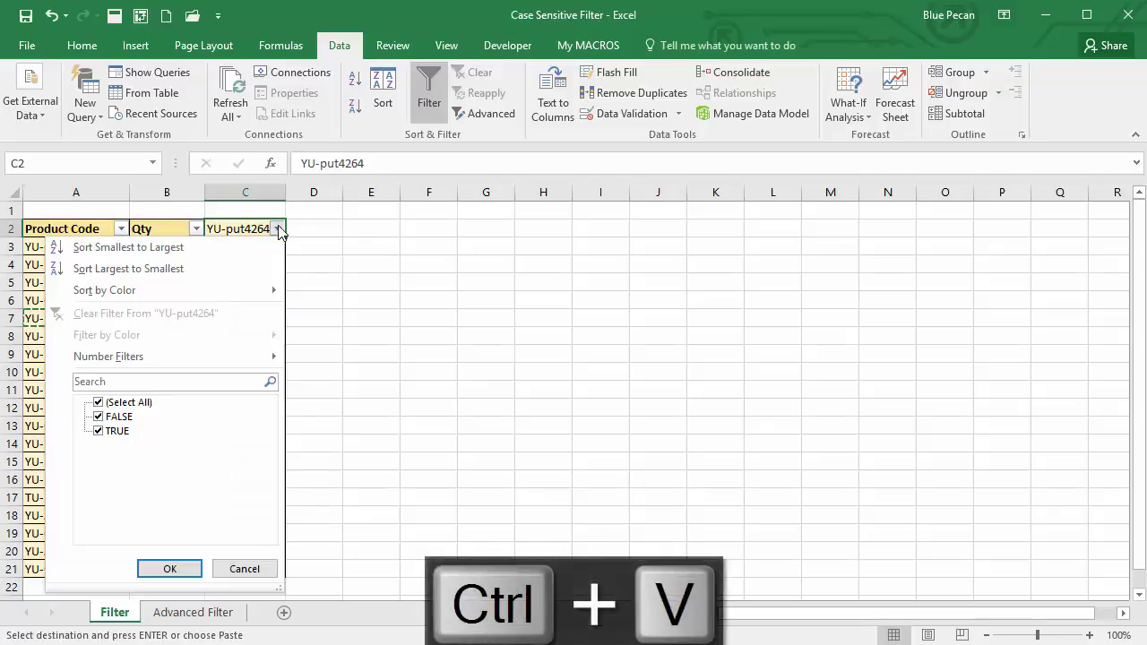
pyautogui.click(99, 402)
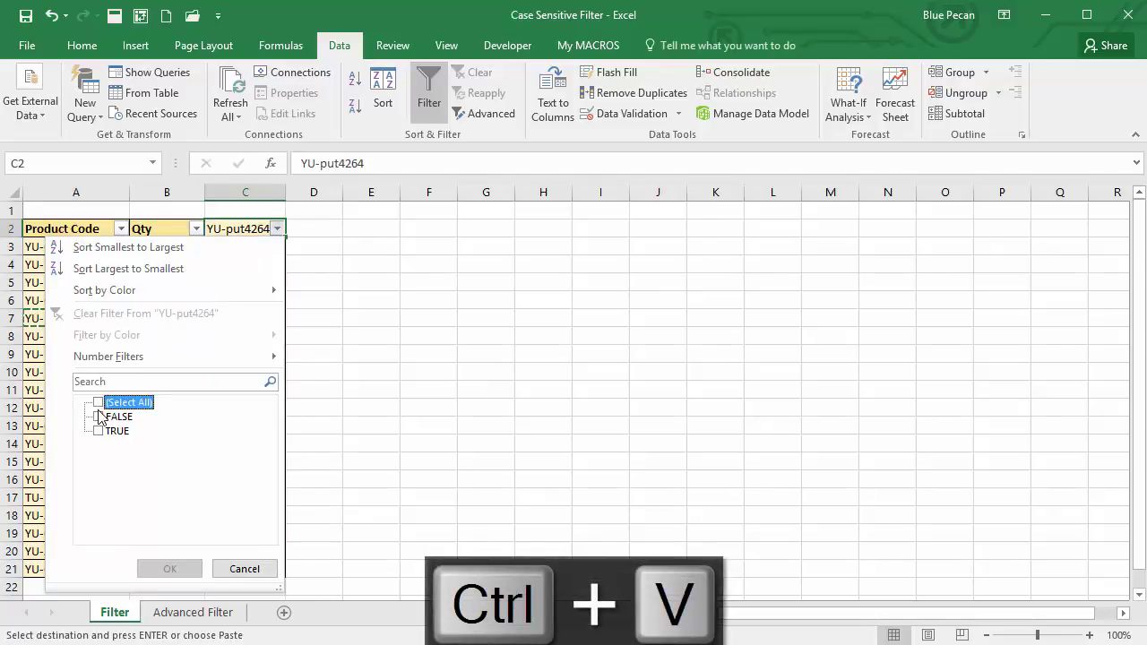
pyautogui.click(99, 431)
pyautogui.click(169, 568)
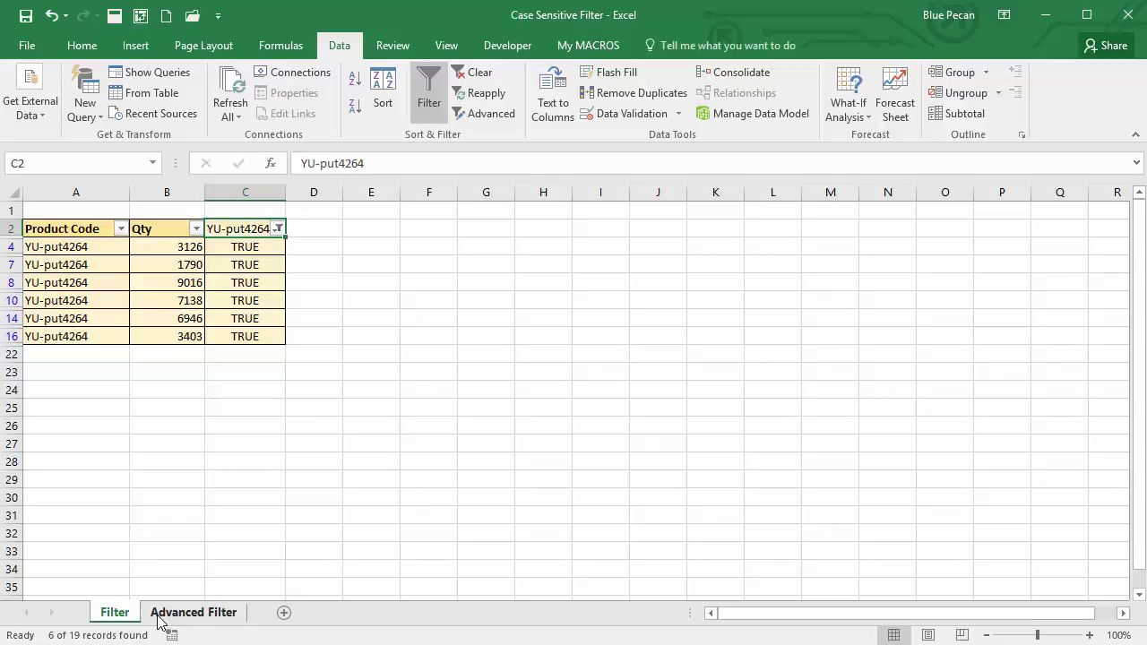
# Step: On the Advanced Filter sheet, write the formula =EXACT(A$2,A5) in B2 to compare the code in A2 with the first product code
pyautogui.click(213, 616)
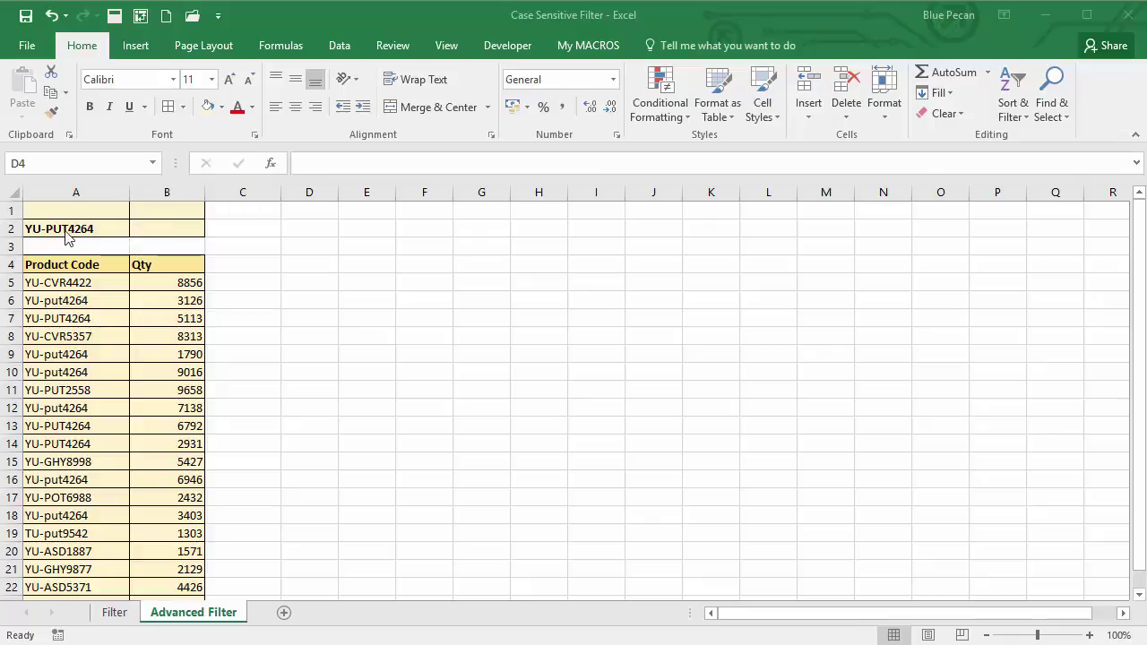
pyautogui.click(163, 232)
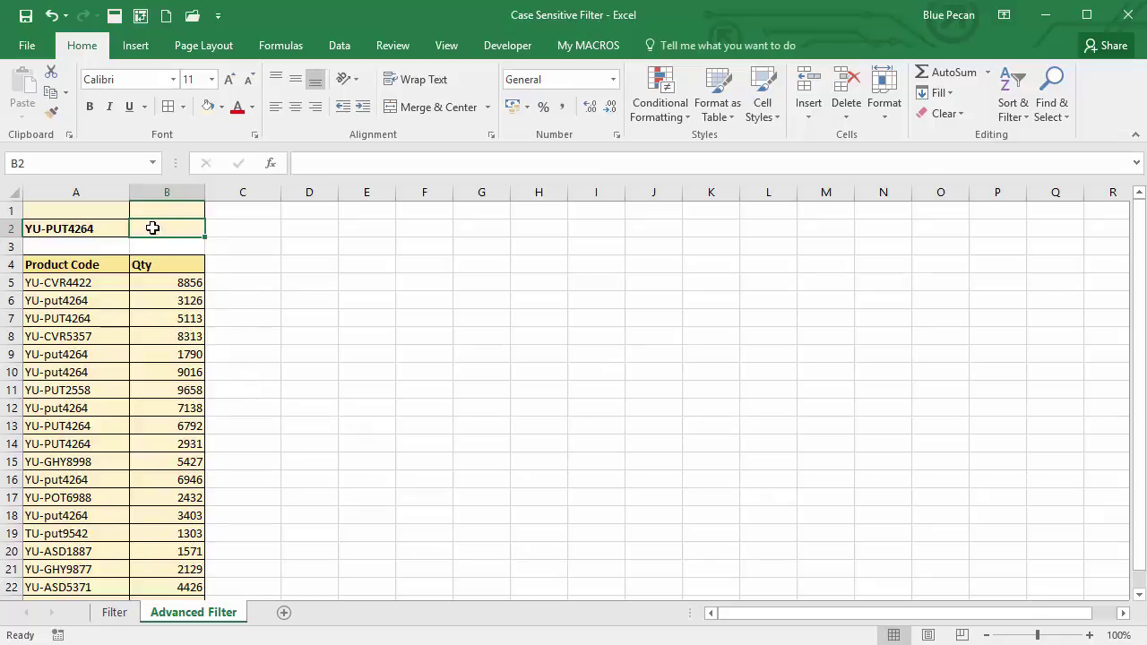
pyautogui.write('=')
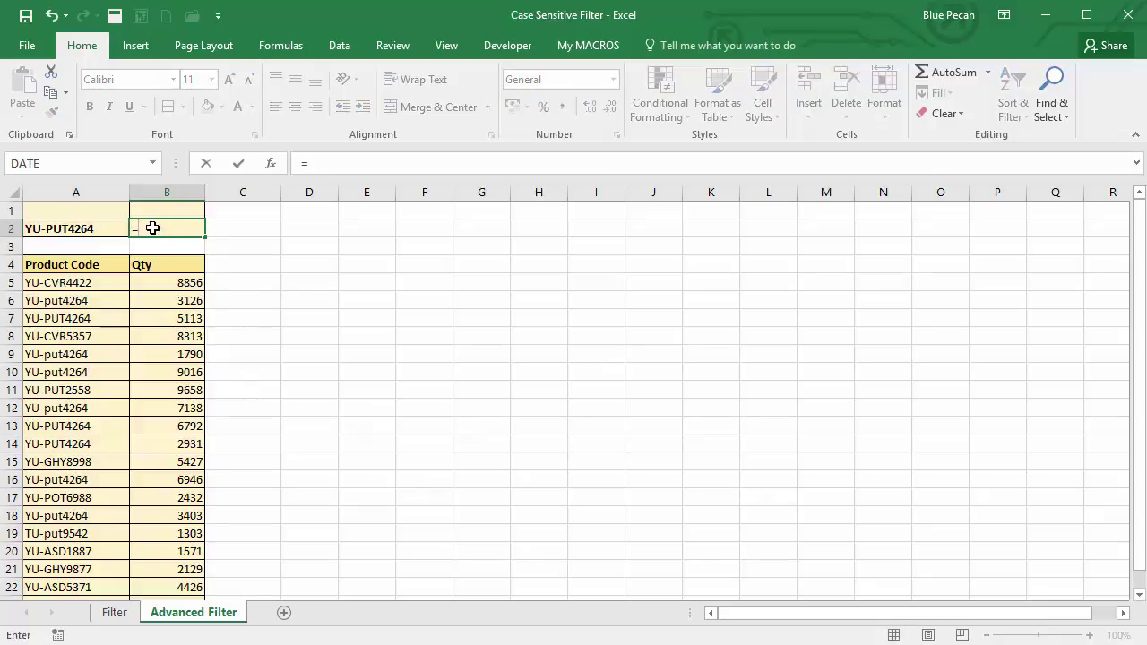
pyautogui.write('e')
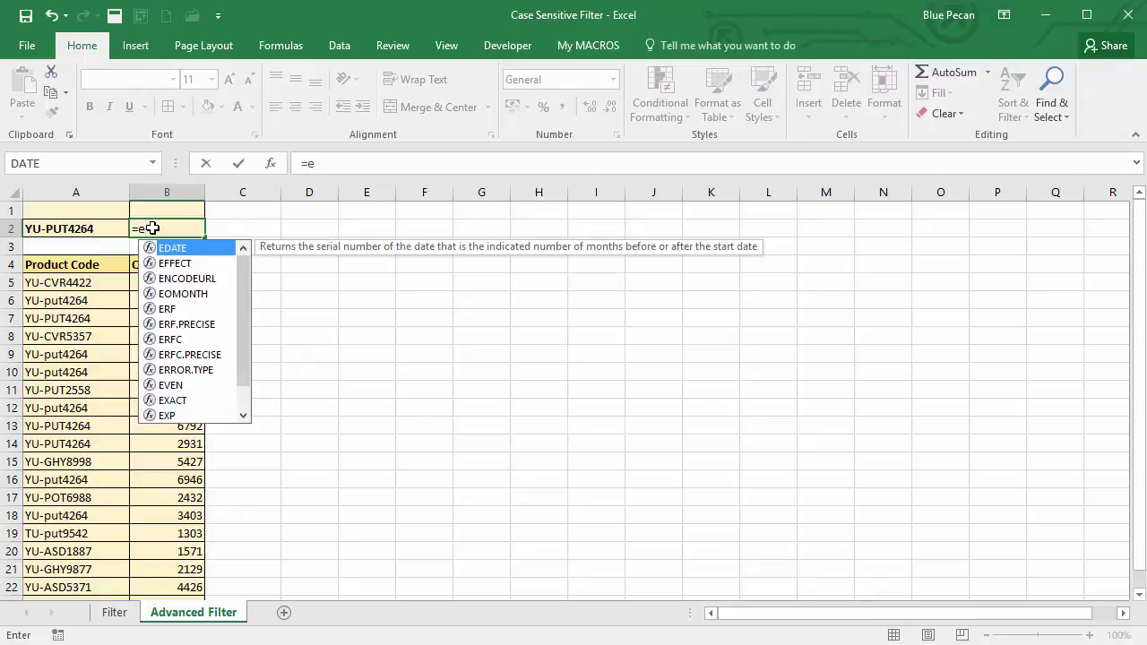
pyautogui.write('x')
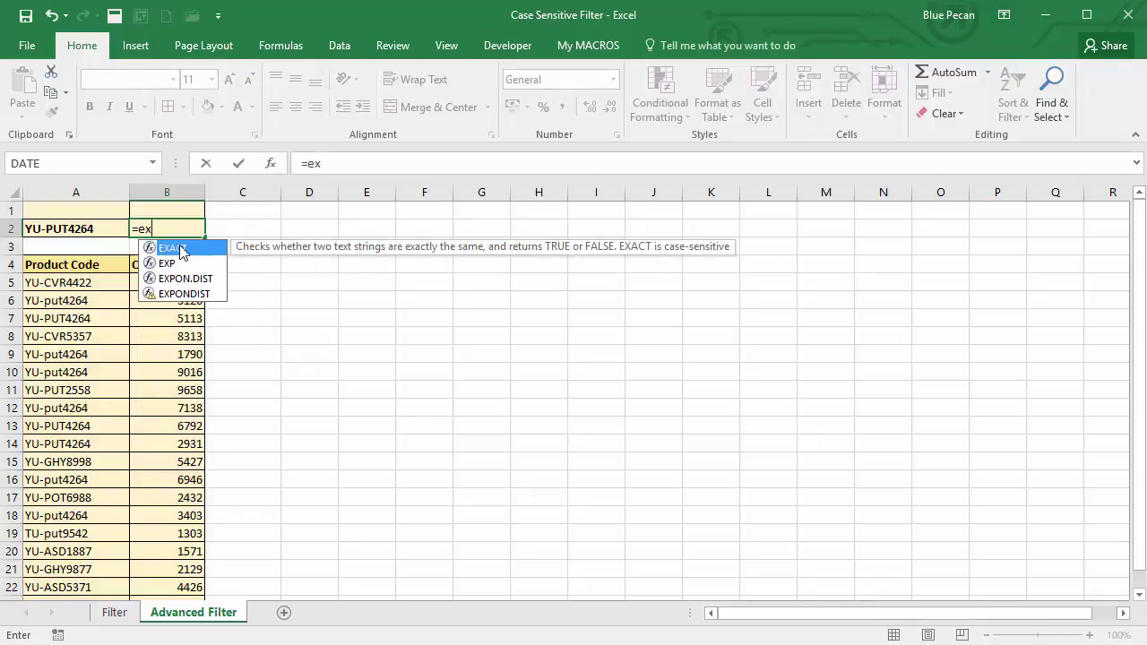
pyautogui.doubleClick(182, 251)
pyautogui.click(99, 230)
pyautogui.press('F4')
pyautogui.press('F4')
pyautogui.write(',')
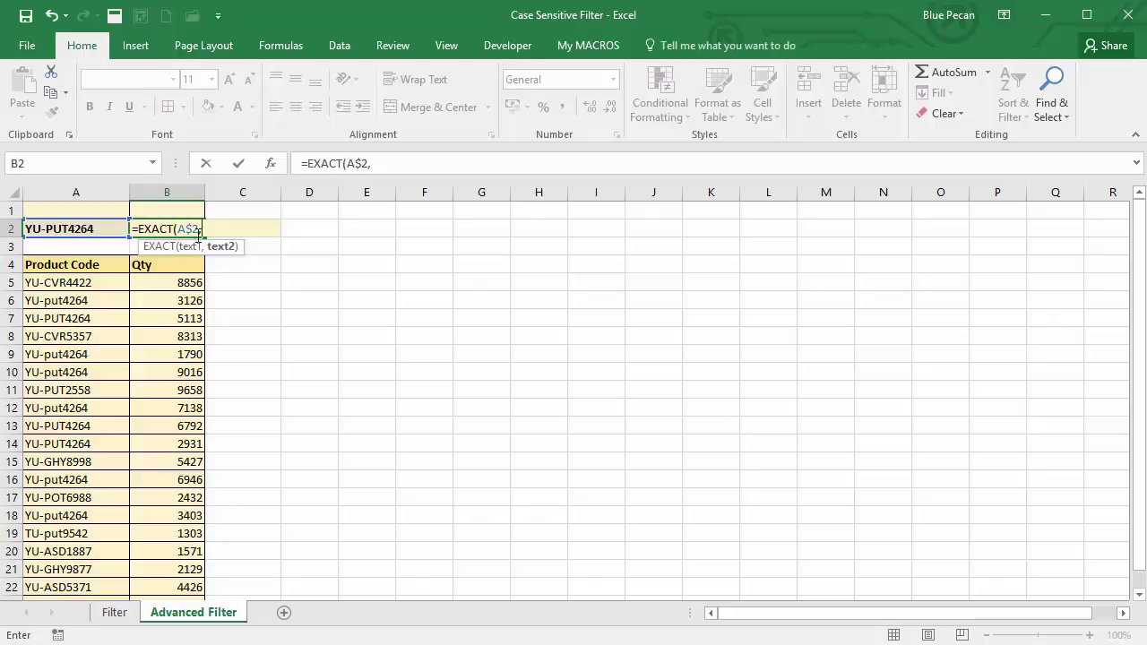
pyautogui.click(192, 283)
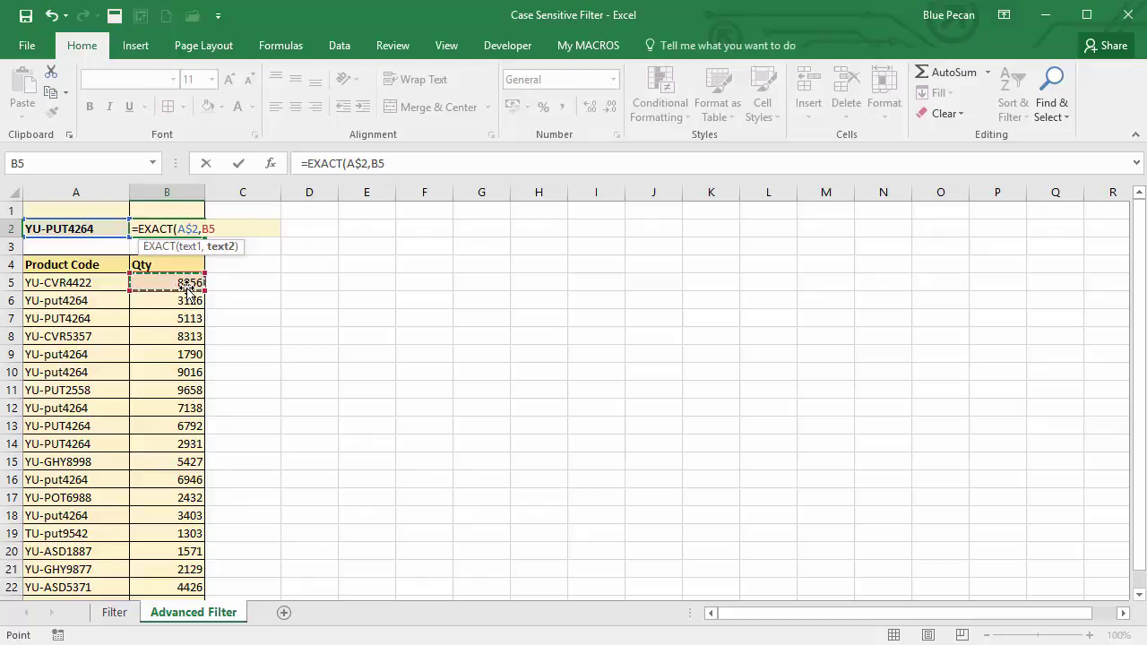
pyautogui.click(80, 287)
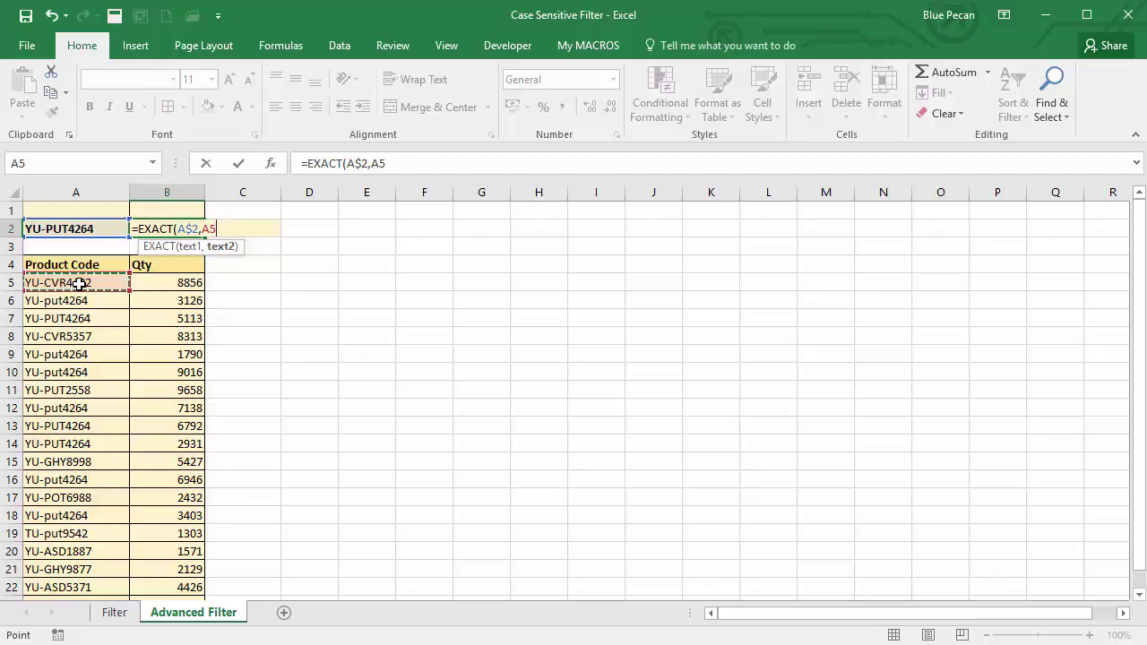
pyautogui.write(')')
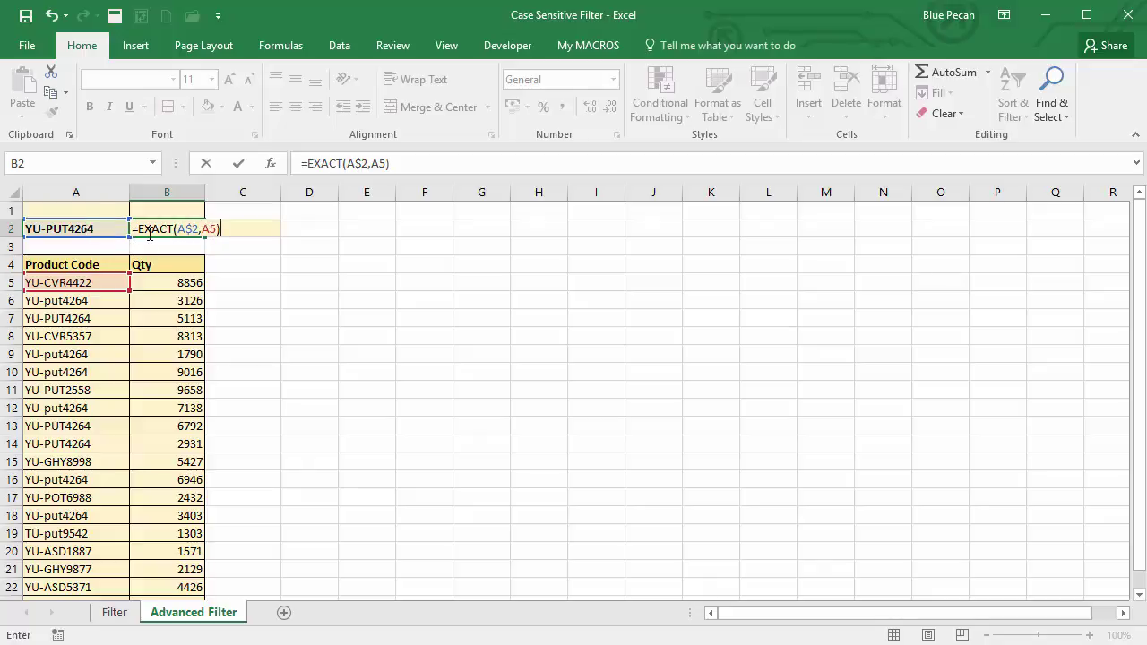
pyautogui.press('Return')
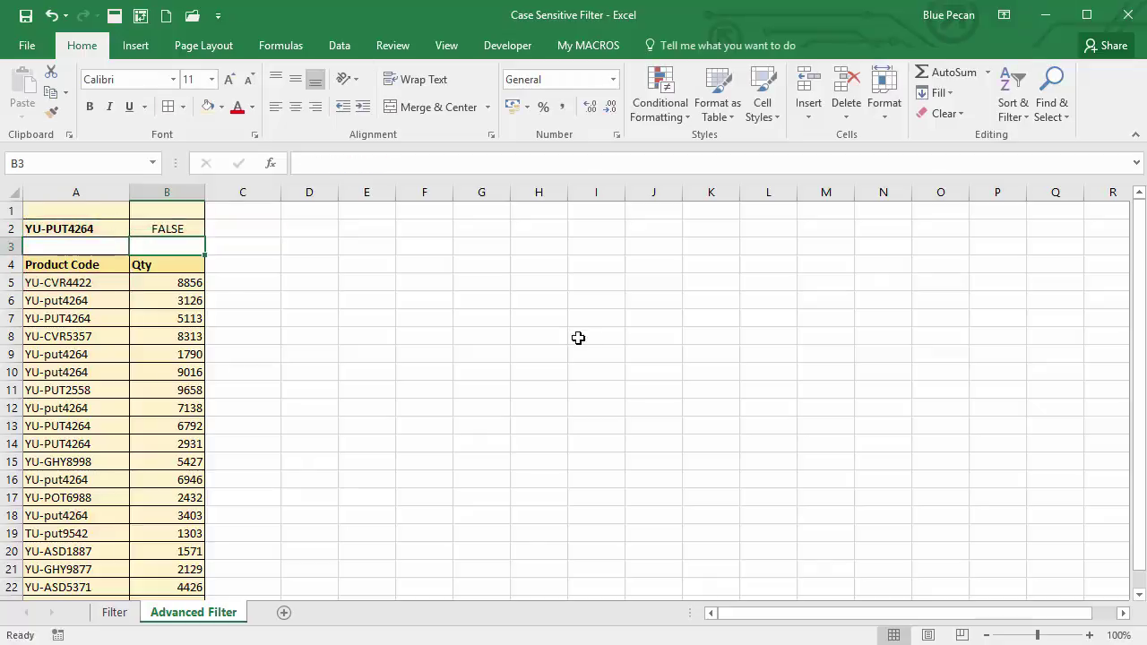
pyautogui.click(160, 229)
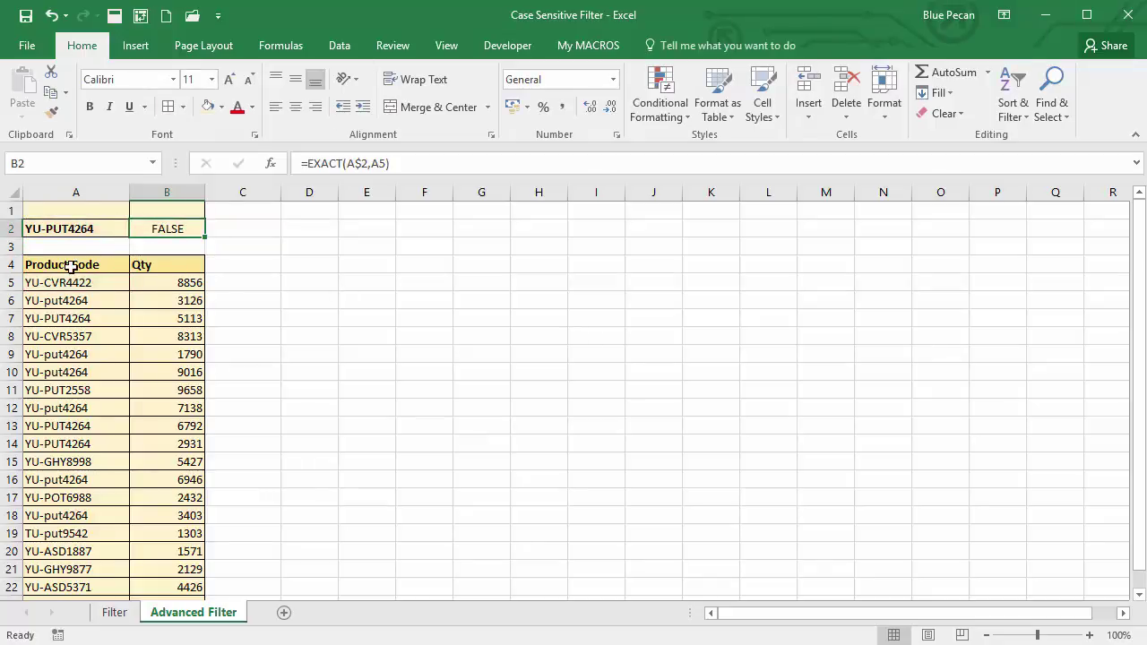
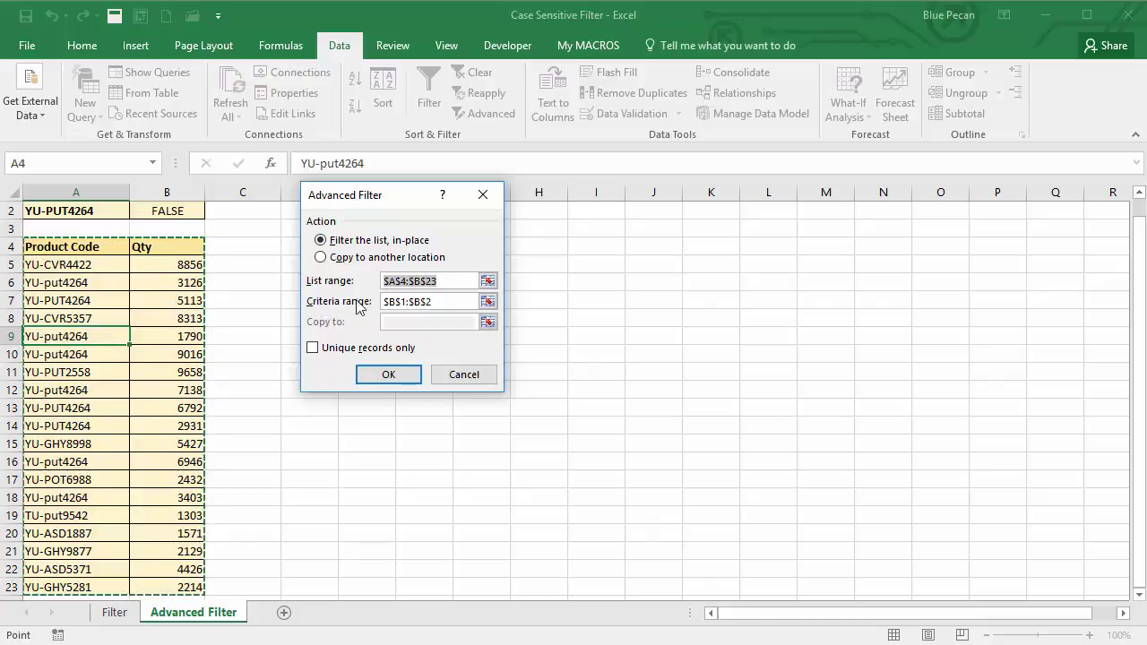
# Step: Apply the advanced filter in place to the list A4:B23, using B1:B2 as the criteria range
pyautogui.click(446, 301)
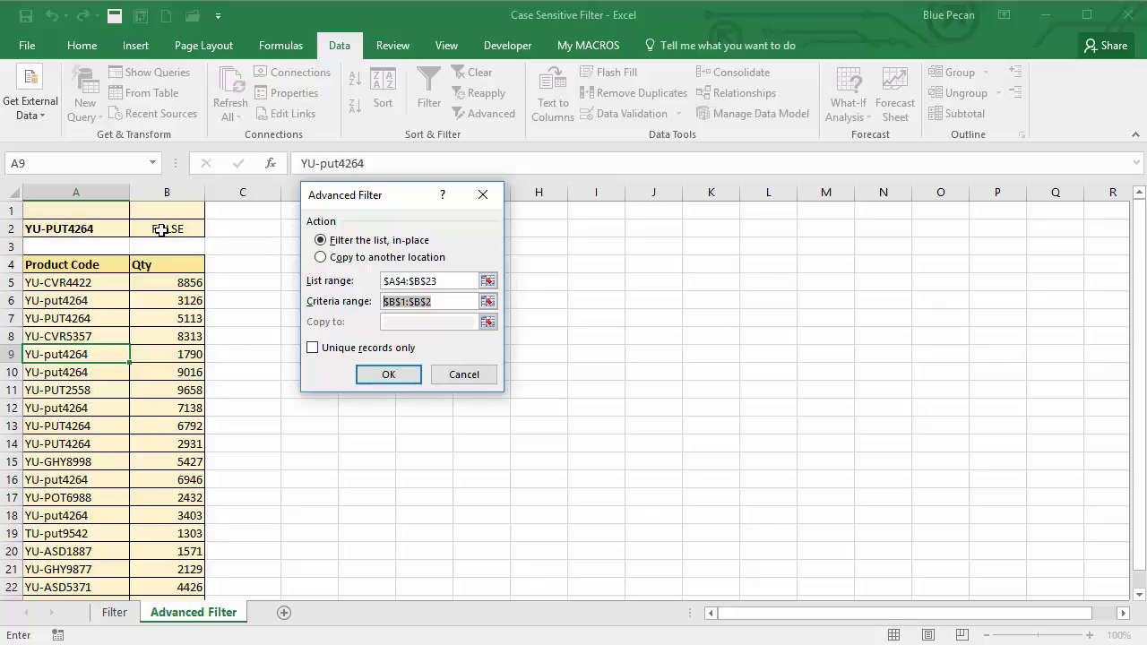
pyautogui.click(160, 230)
pyautogui.moveTo(160, 230); pyautogui.dragTo(165, 208)
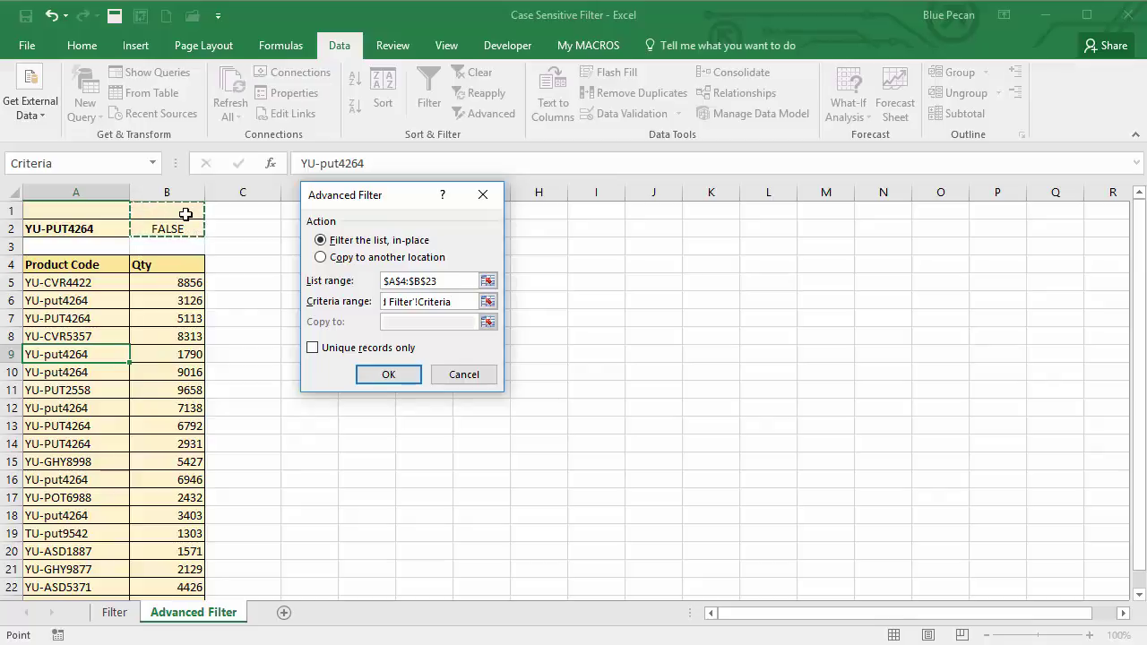
pyautogui.click(384, 375)
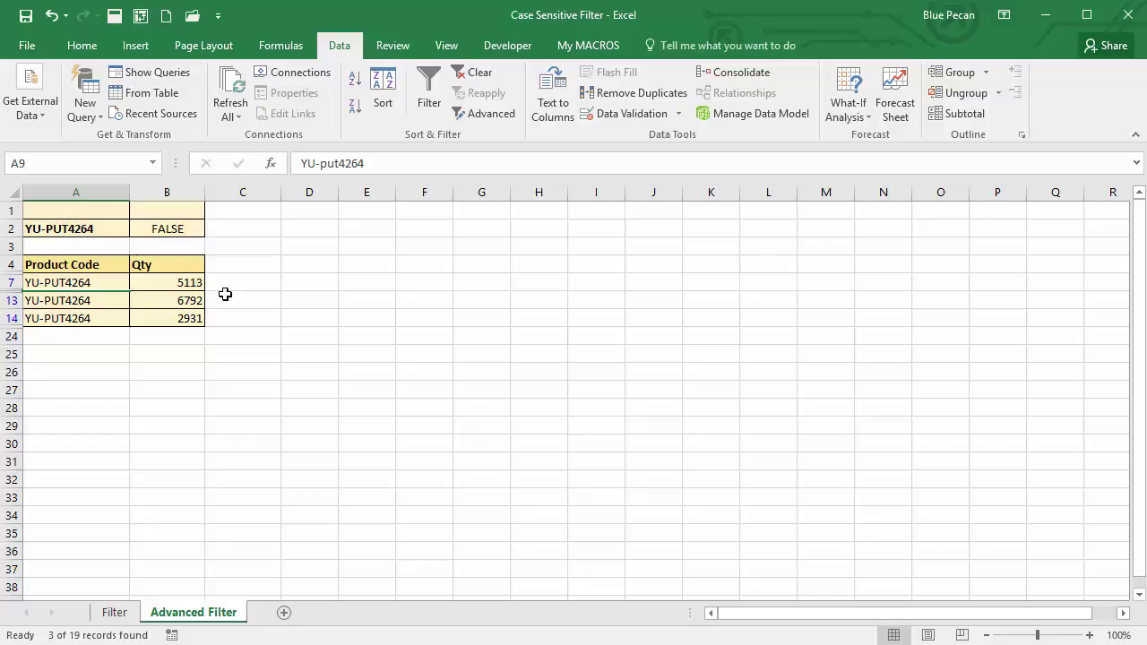
# Step: Review the Filter sheet, return to the Advanced Filter sheet and clear the filter from its product table
pyautogui.click(113, 612)
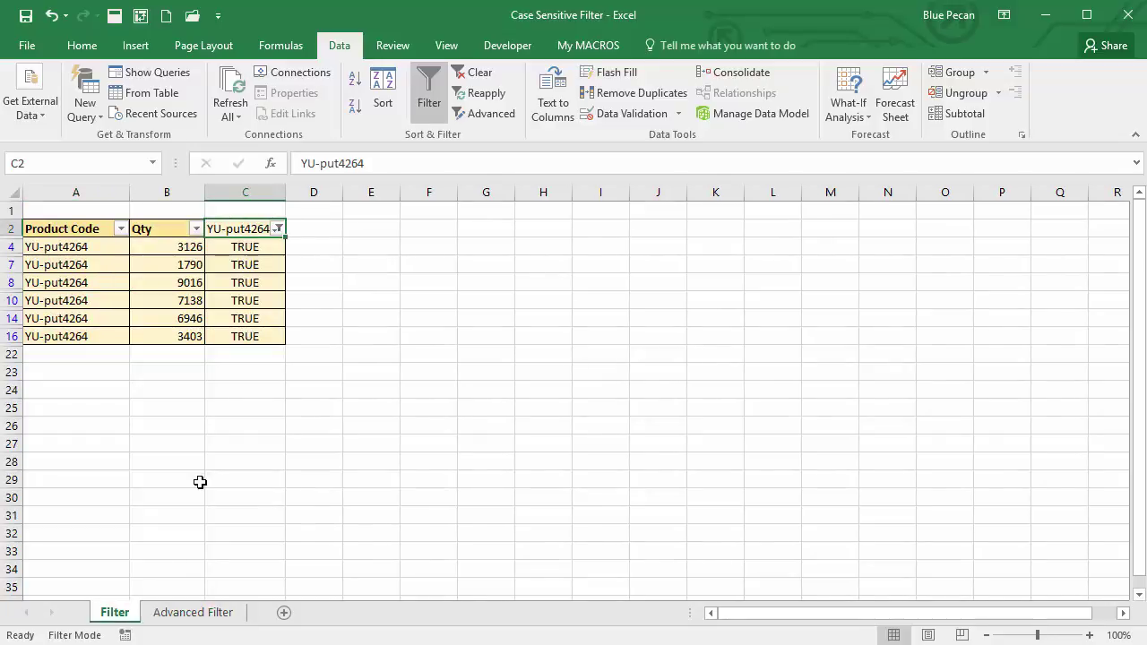
pyautogui.click(180, 613)
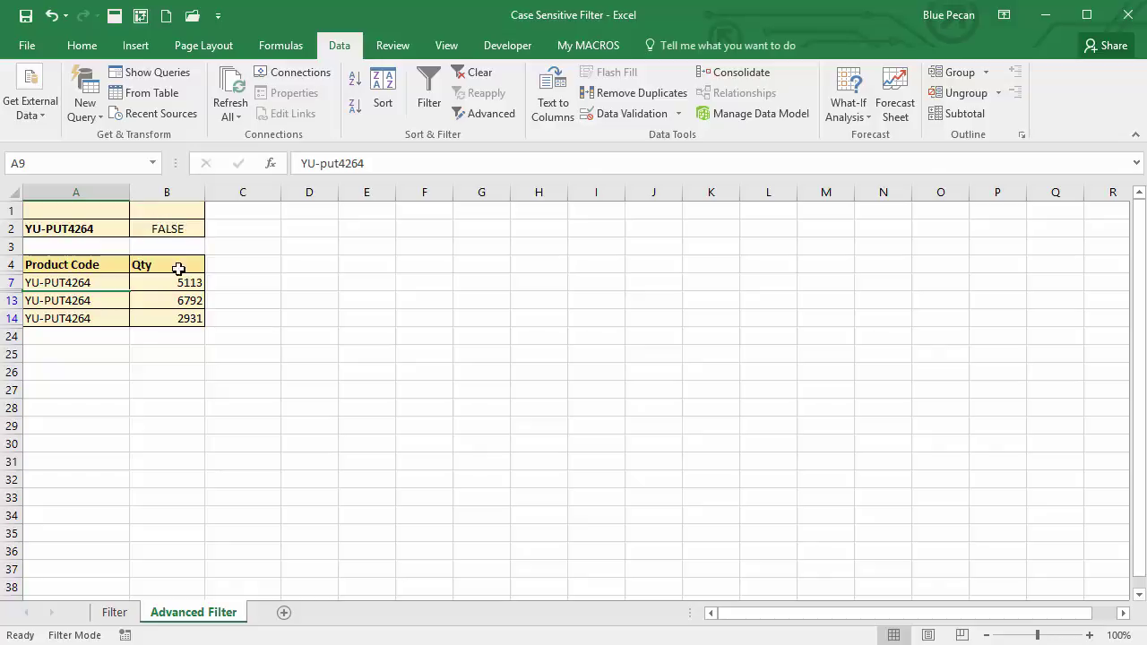
pyautogui.click(171, 300)
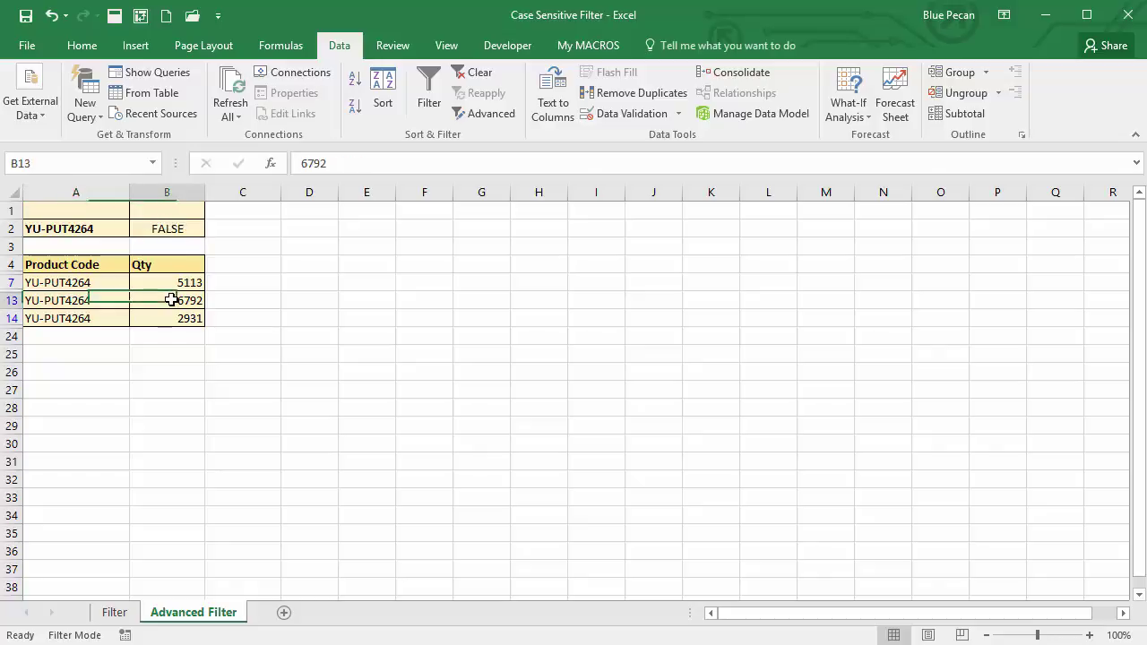
pyautogui.click(475, 73)
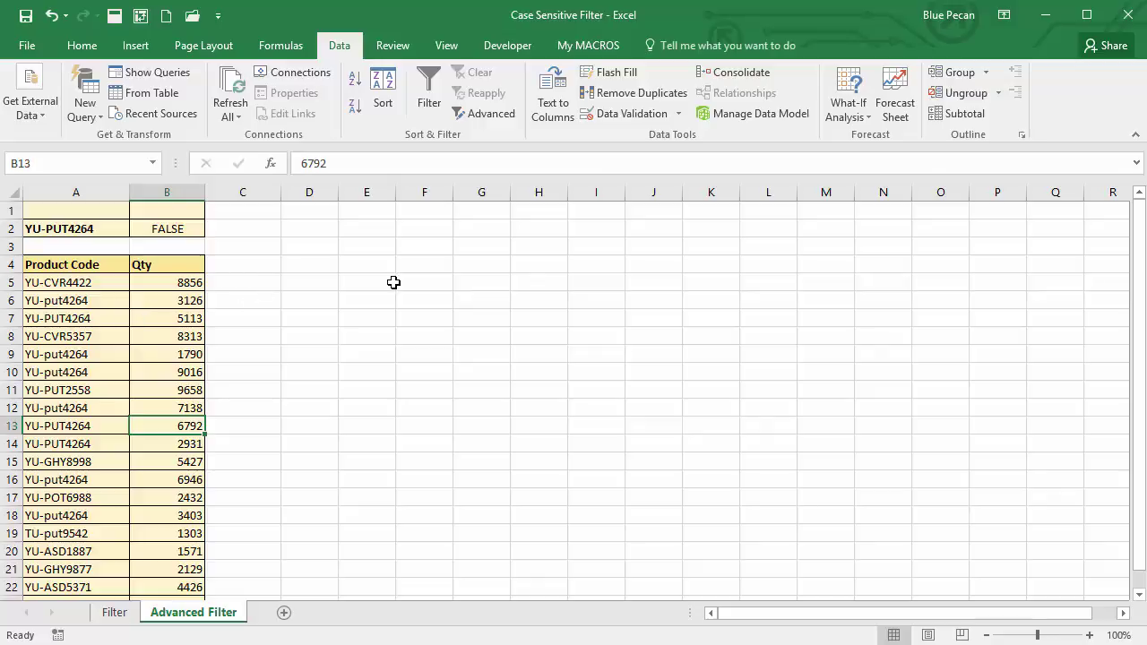
# Step: Run an advanced filter on A4:B23 with criteria B1:B2, copying the results to D4, and widen column D to fit the product codes
pyautogui.click(161, 320)
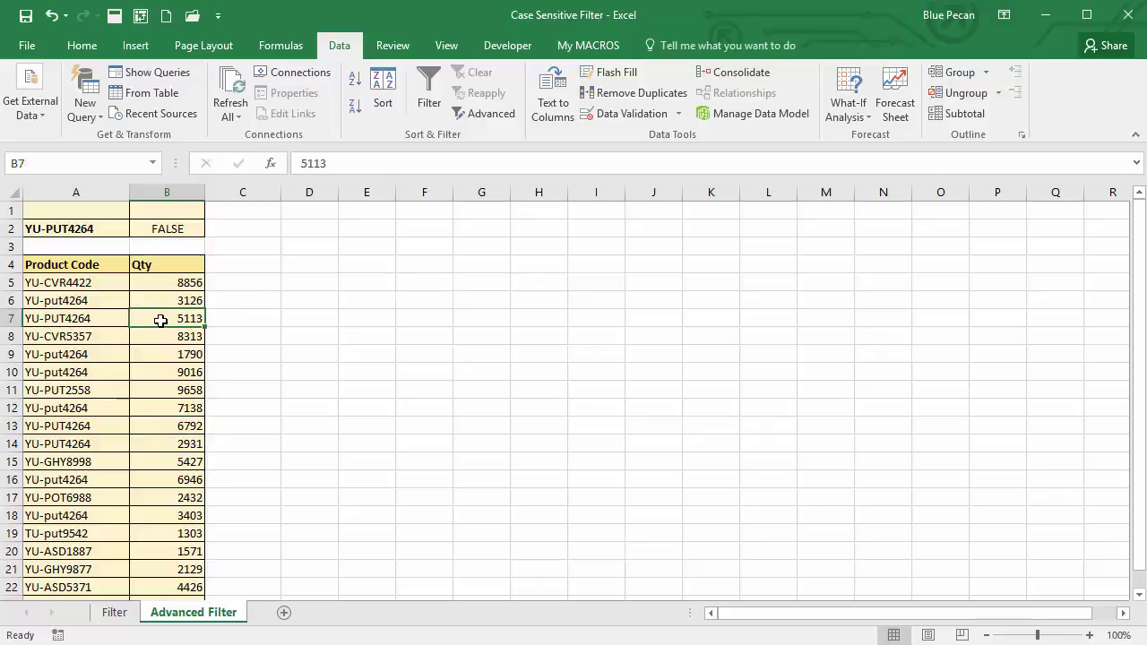
pyautogui.click(479, 116)
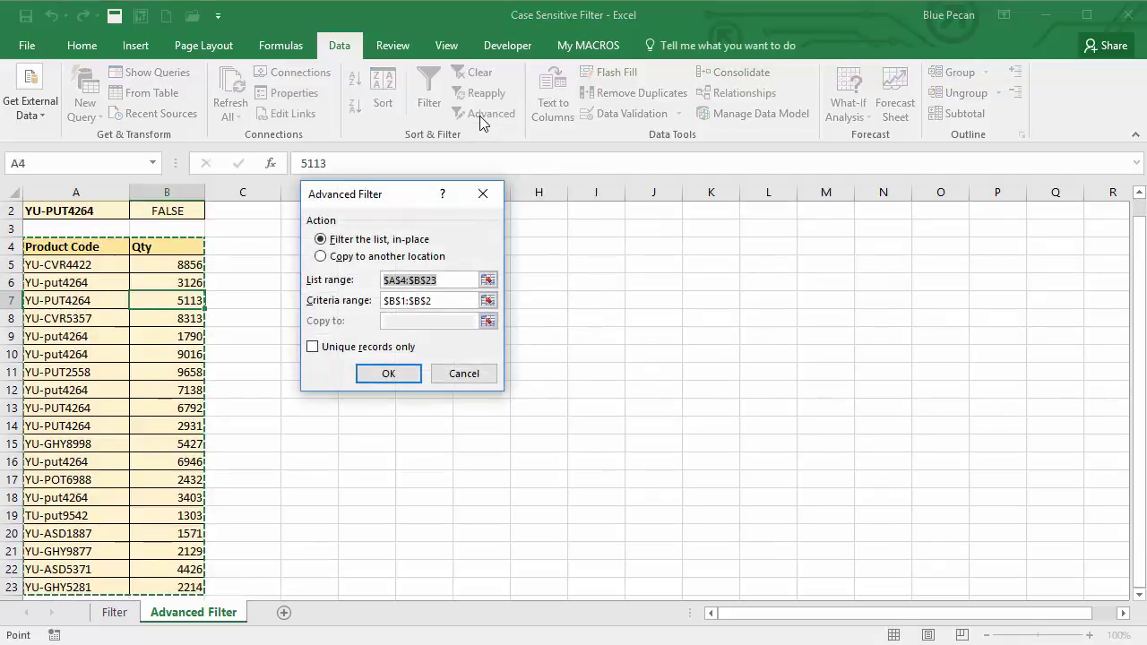
pyautogui.scroll(1, 417, 303)
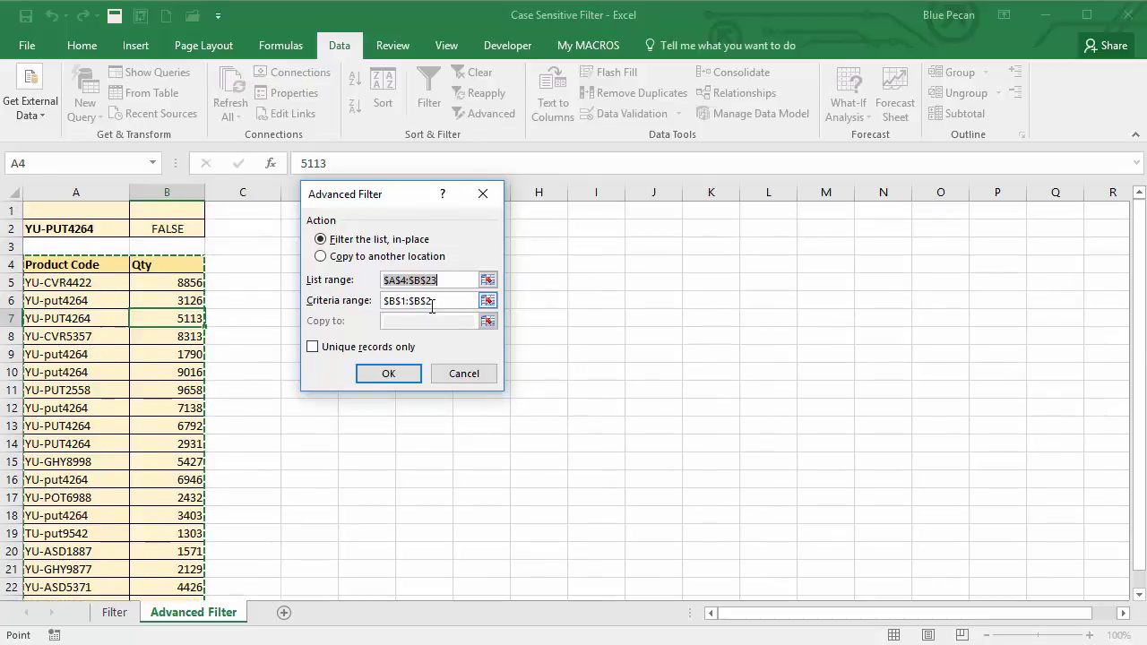
pyautogui.click(445, 301)
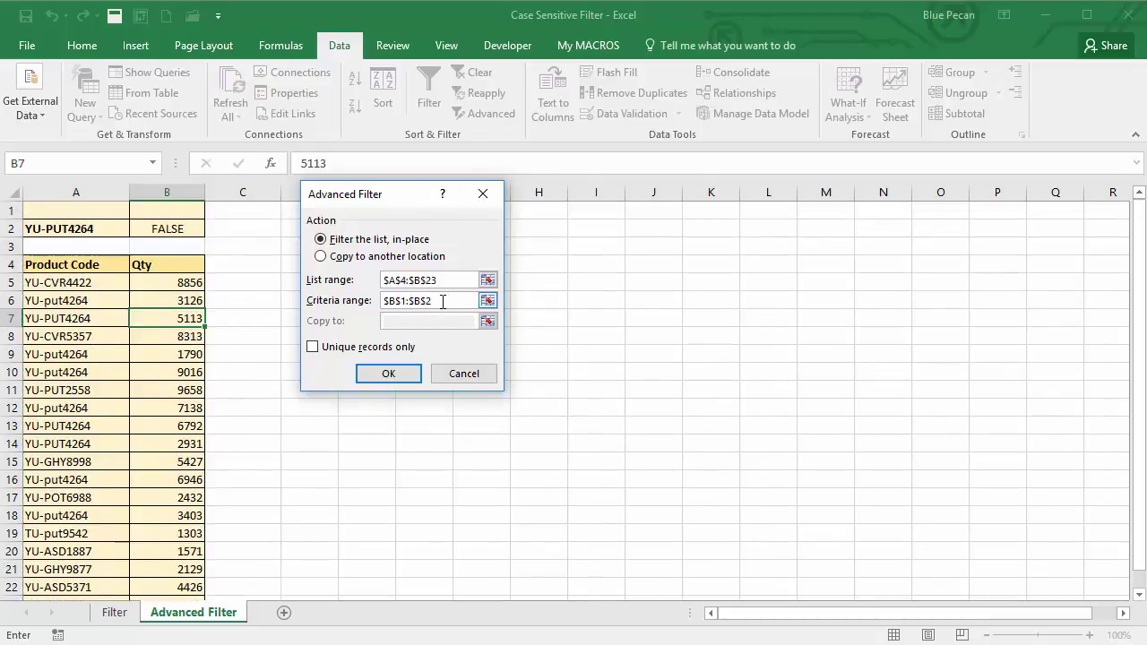
pyautogui.click(321, 256)
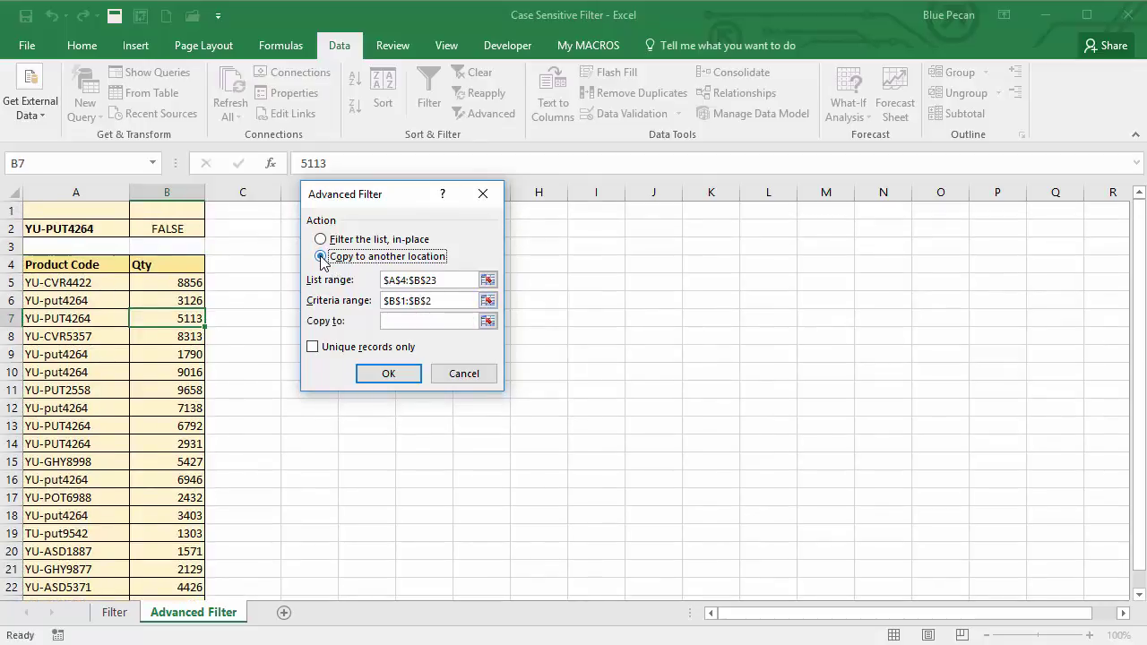
pyautogui.click(392, 323)
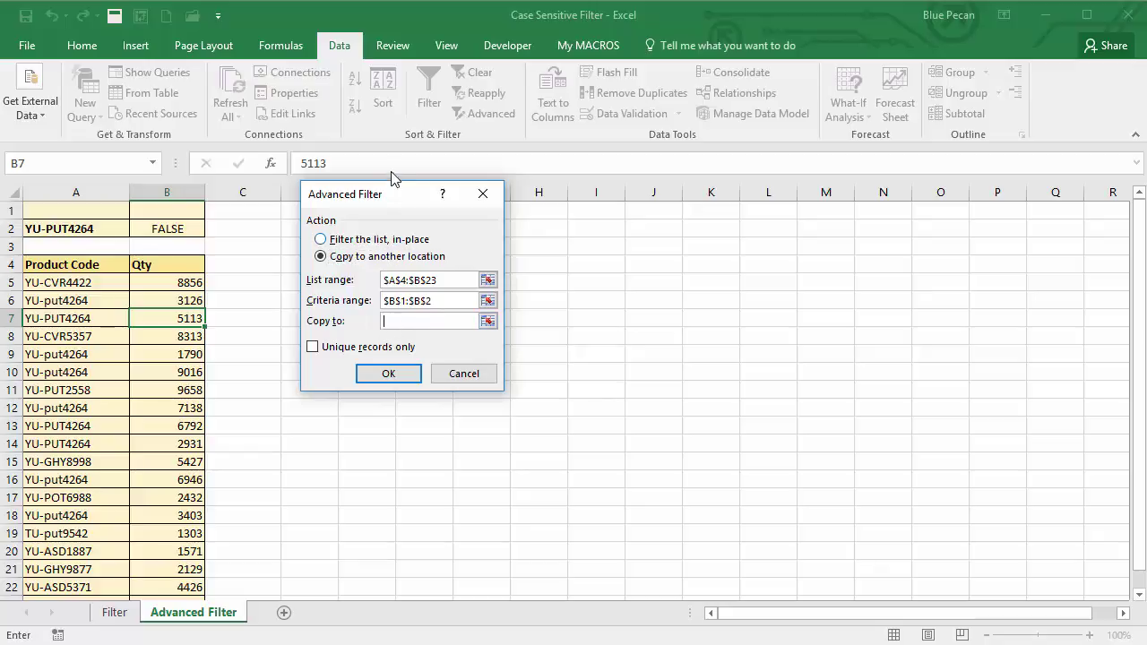
pyautogui.moveTo(498, 199); pyautogui.dragTo(667, 214)
pyautogui.click(327, 267)
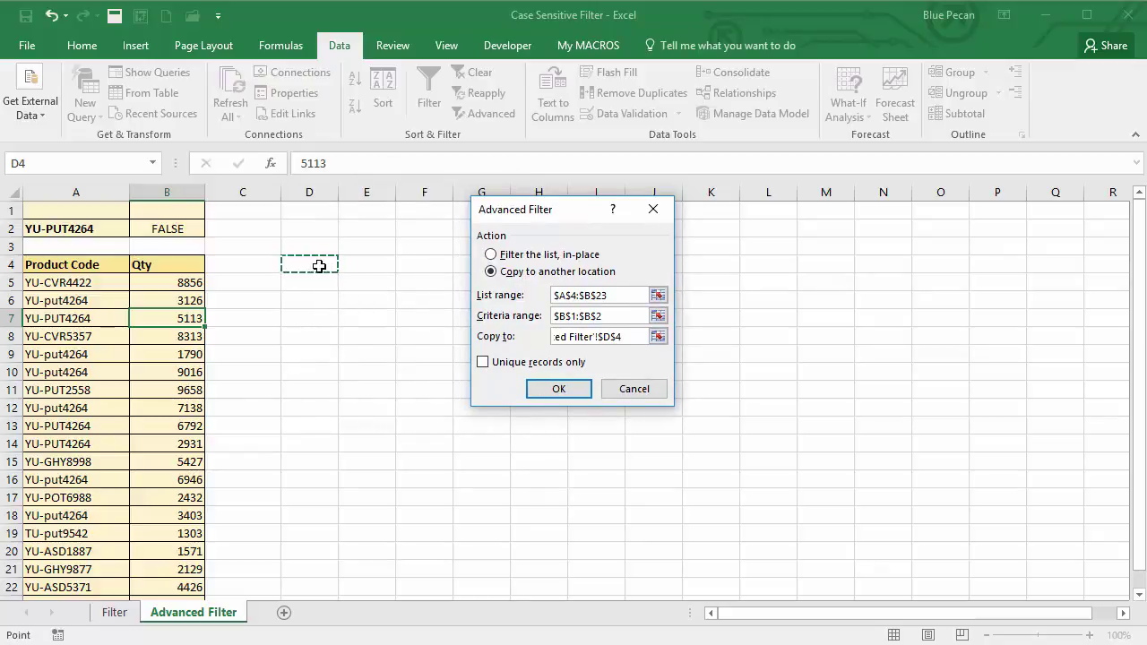
pyautogui.click(553, 390)
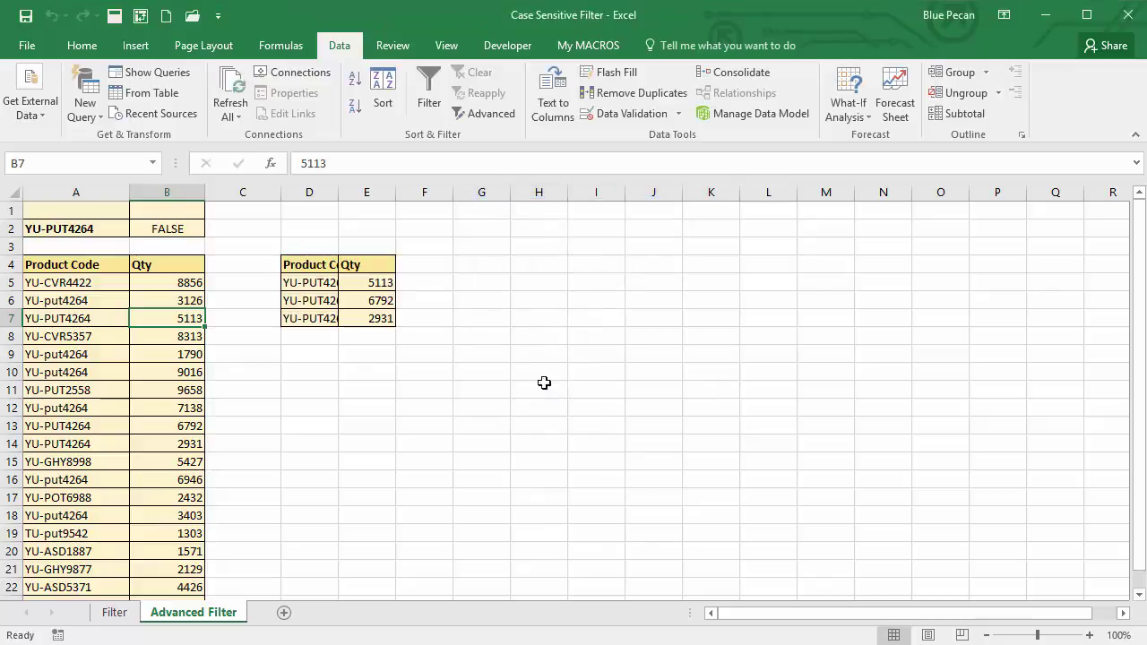
pyautogui.moveTo(336, 196); pyautogui.dragTo(370, 198)
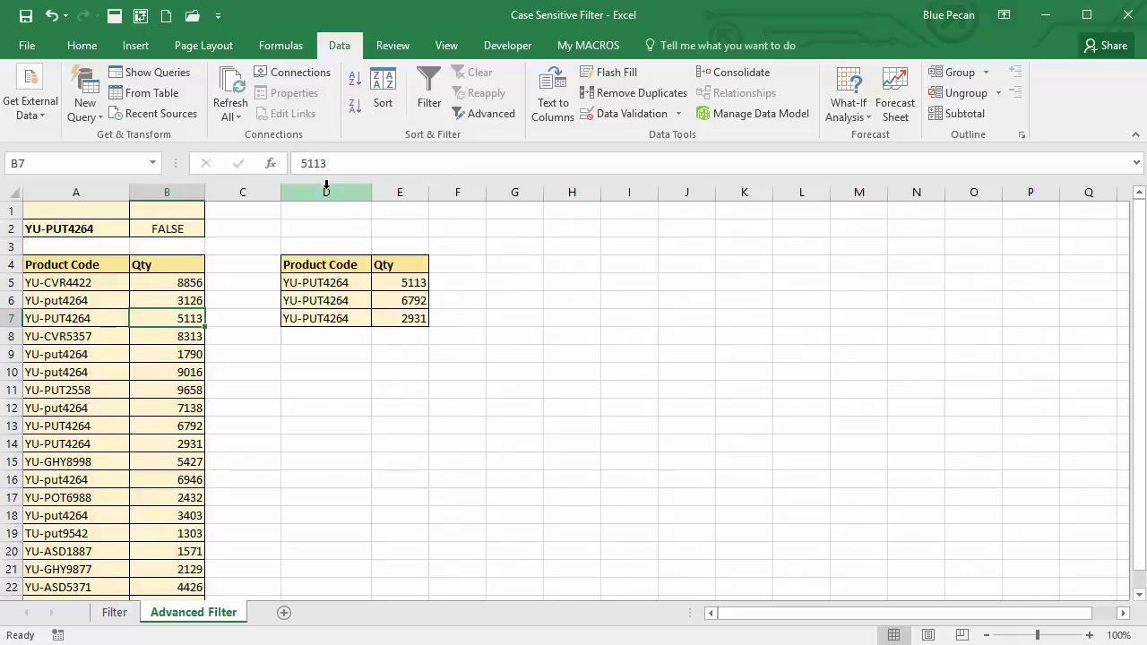
# Step: Delete columns D and E, which hold the copied filter results, from the Advanced Filter sheet
pyautogui.moveTo(325, 190); pyautogui.dragTo(400, 190)
pyautogui.rightClick(400, 190)
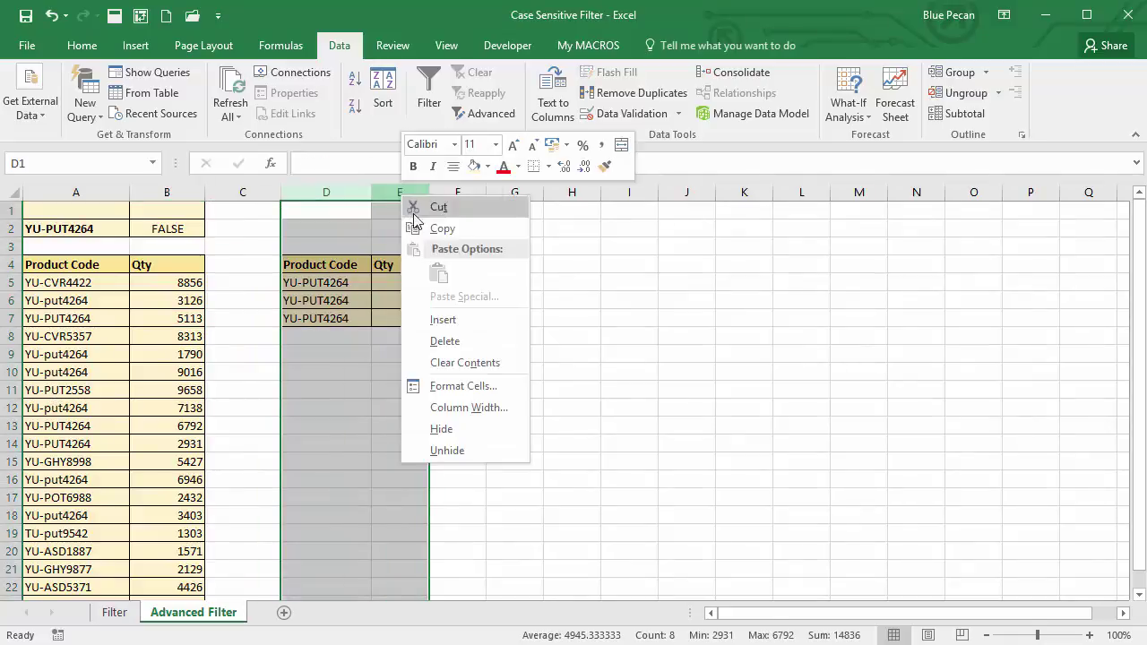
pyautogui.click(441, 340)
pyautogui.click(326, 321)
pyautogui.click(260, 302)
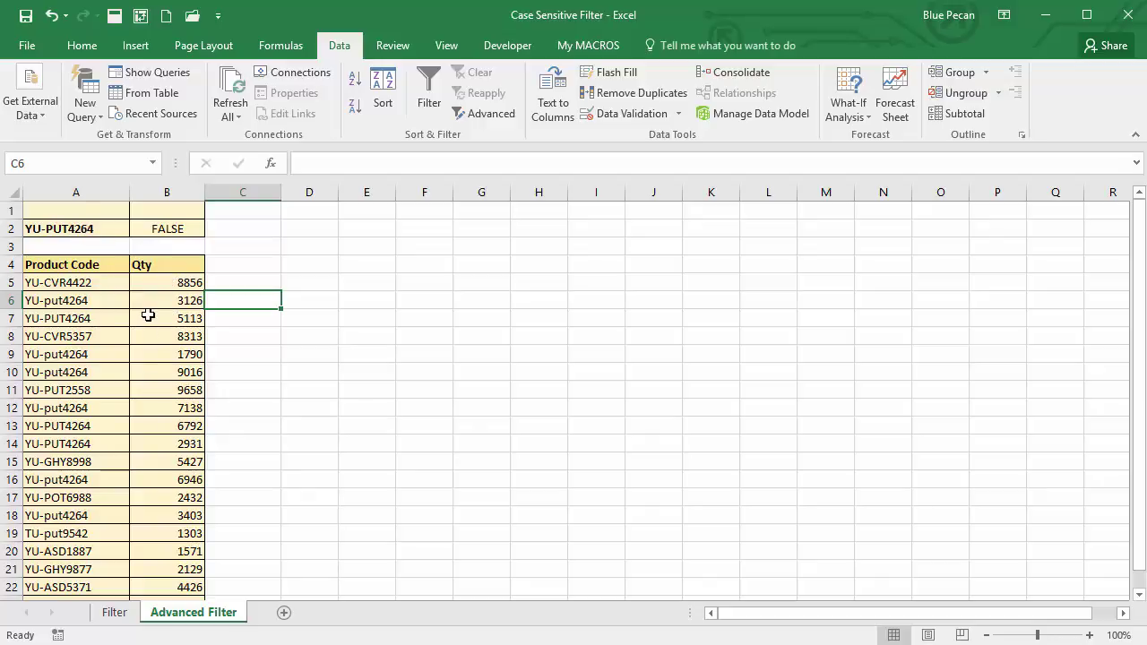
# Step: Copy the Qty header from B4 into C1, next to the formula criteria
pyautogui.click(164, 266)
pyautogui.hotkey('ctrl', 'c')
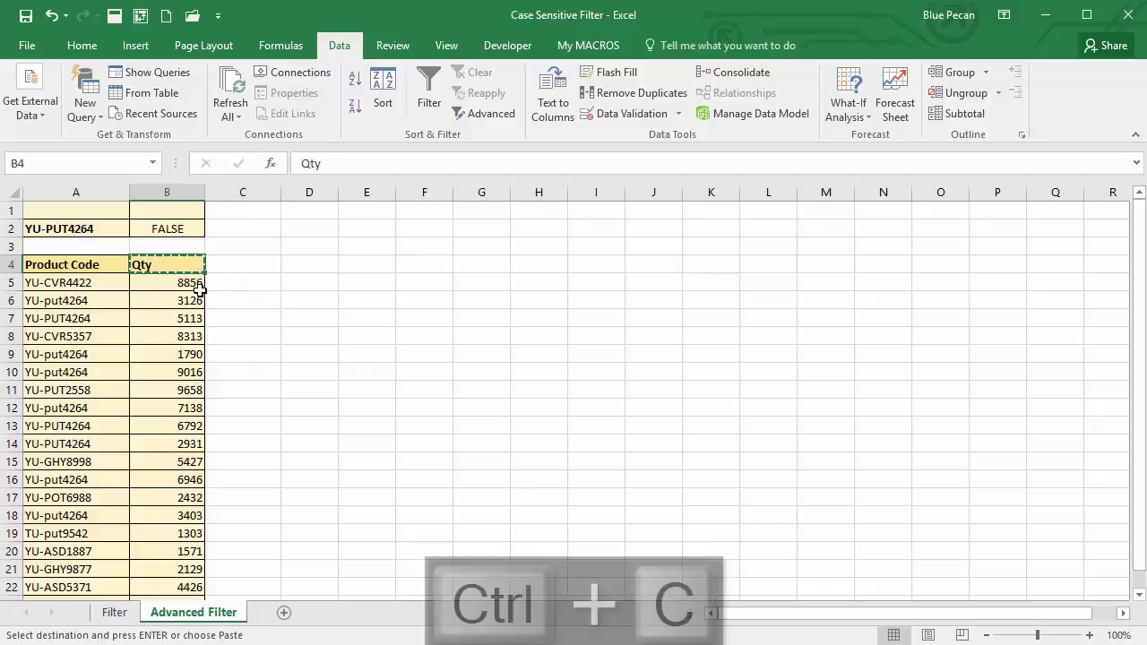
pyautogui.click(245, 212)
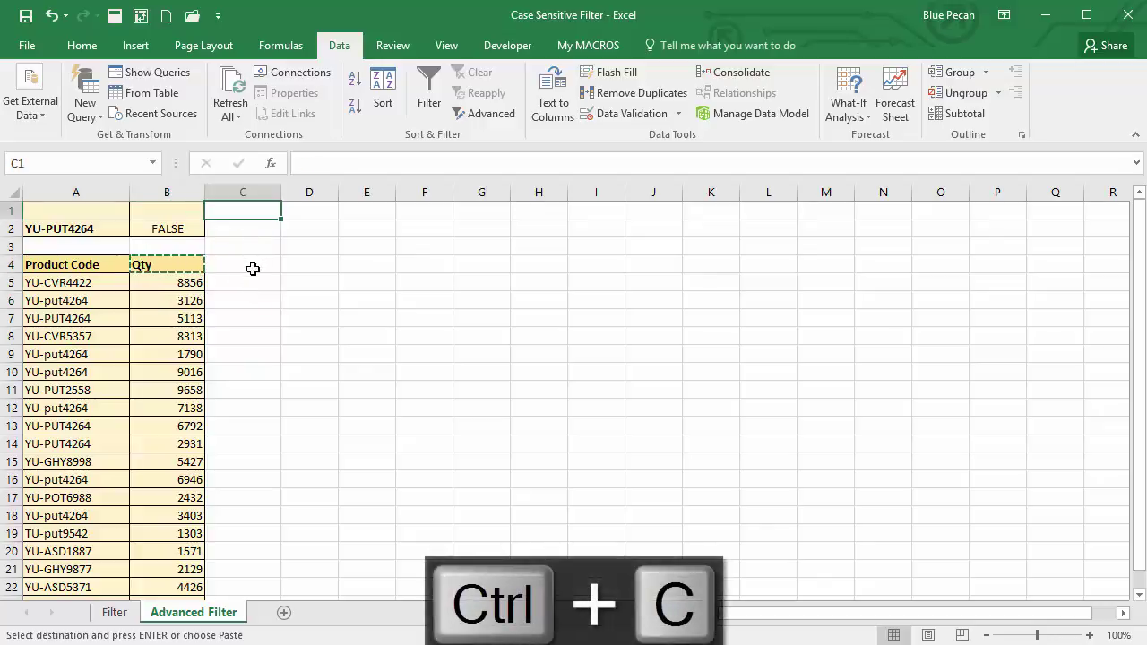
pyautogui.hotkey('ctrl', 'v')
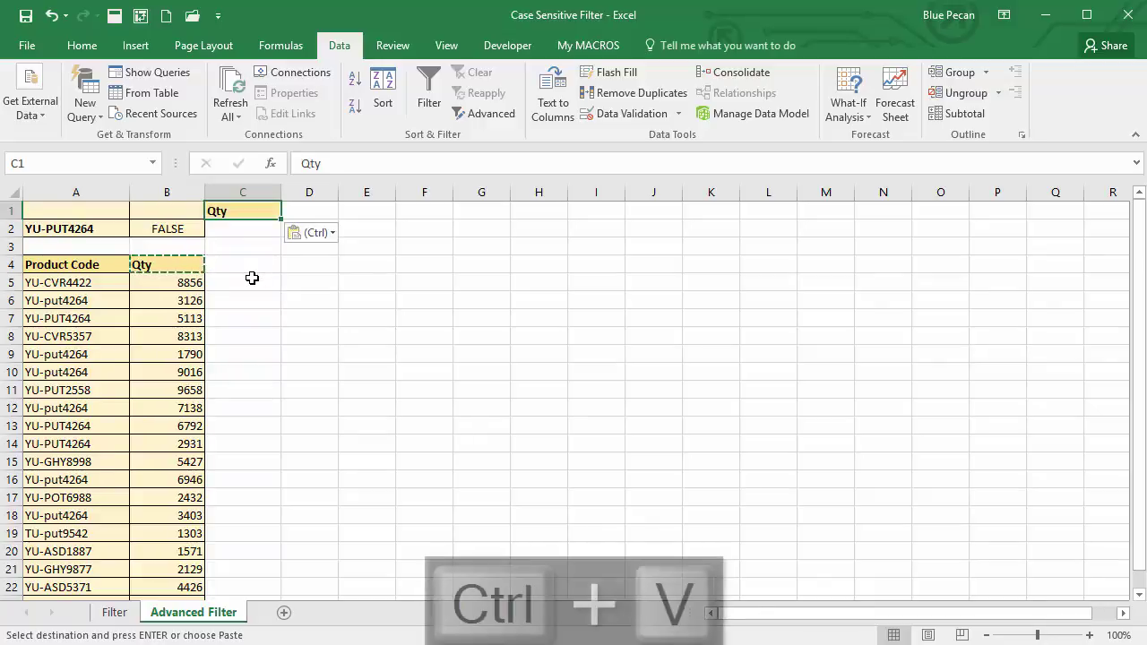
pyautogui.press('Escape')
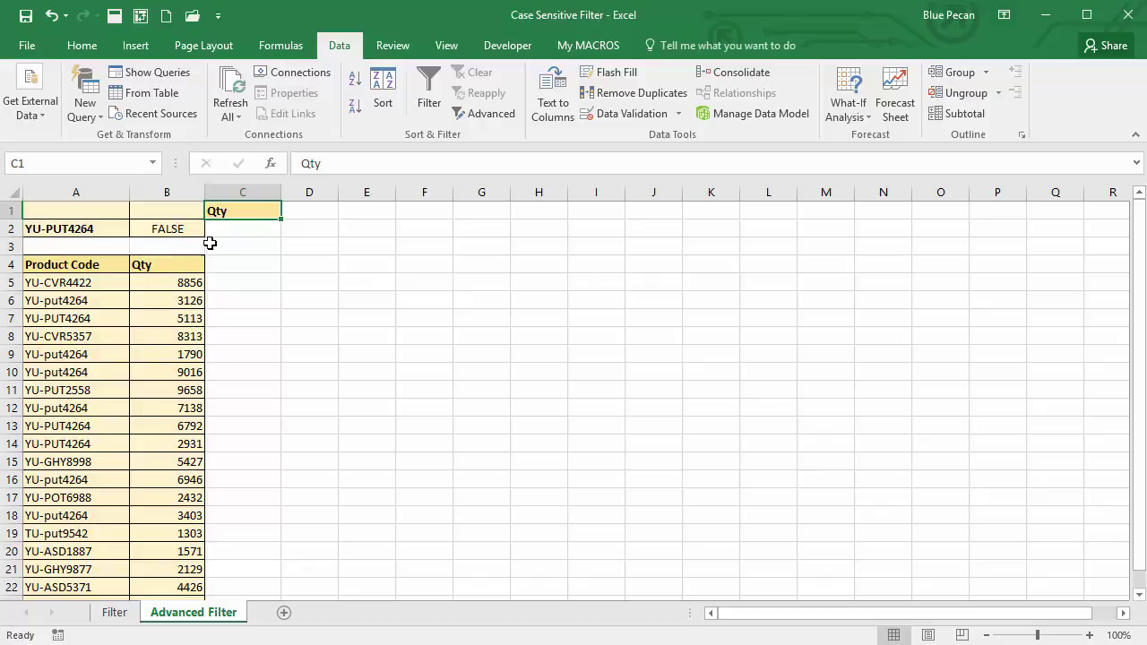
pyautogui.doubleClick(243, 211)
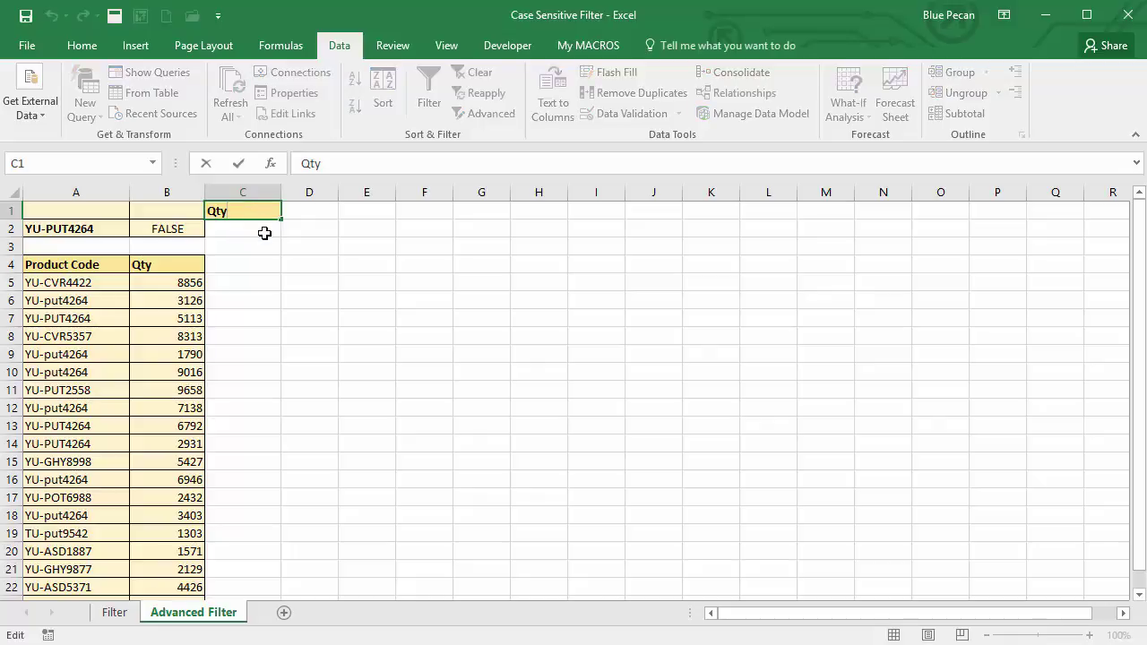
pyautogui.press('Return')
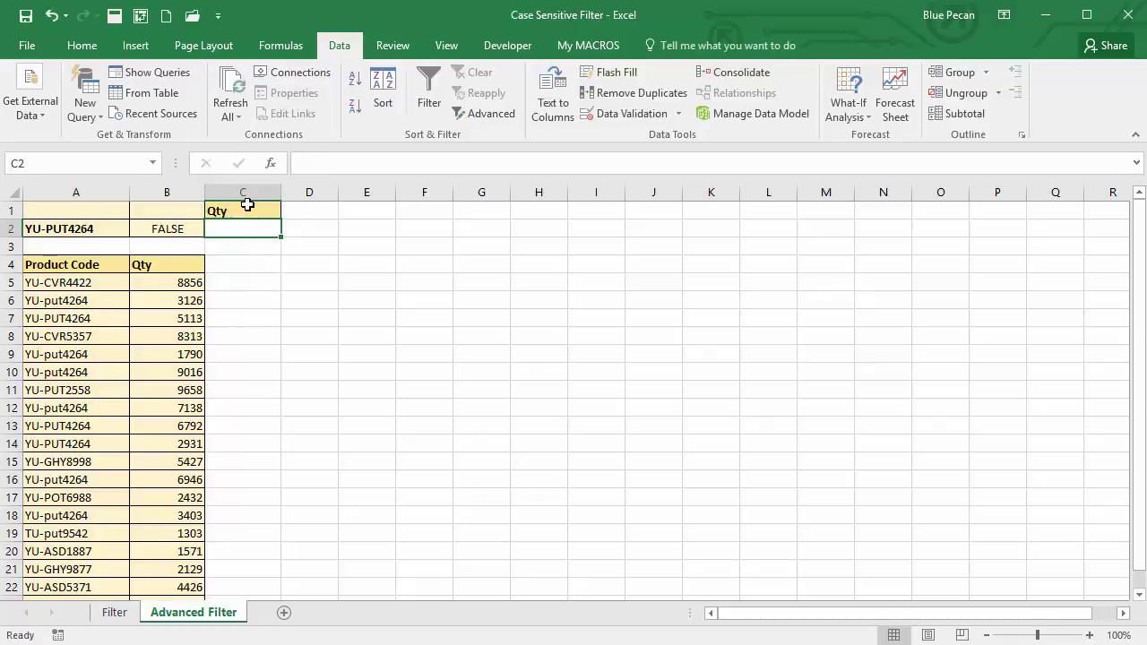
pyautogui.doubleClick(249, 212)
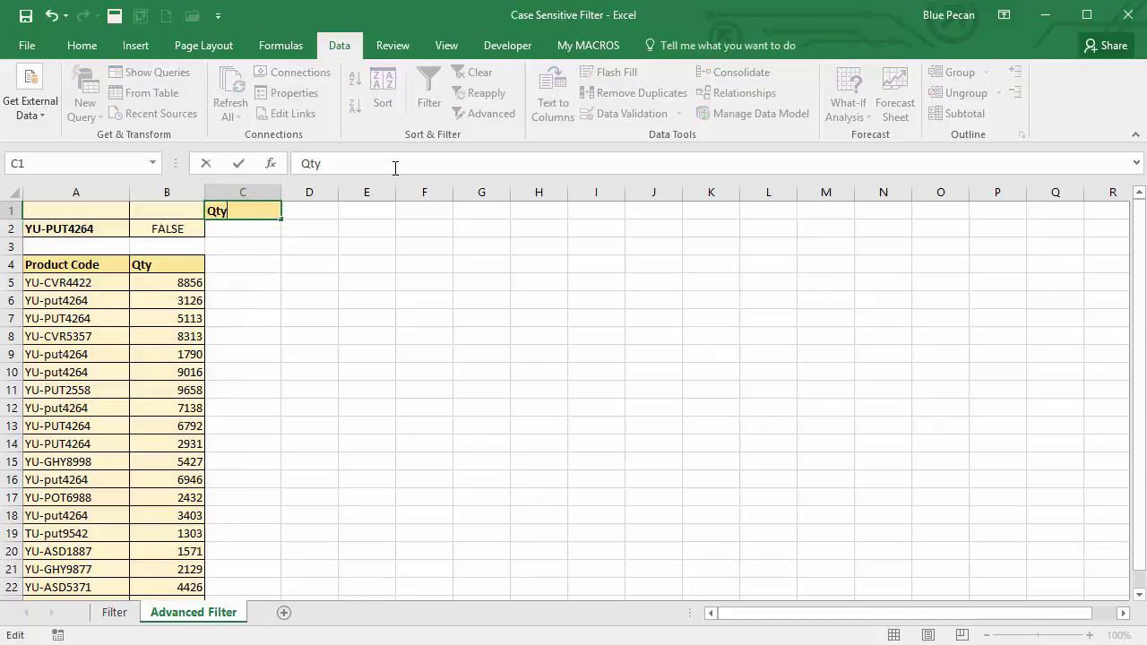
pyautogui.click(169, 298)
# Step: Enter the criterion >5000 in C2 and apply the formatting of B2 to that cell
pyautogui.click(225, 230)
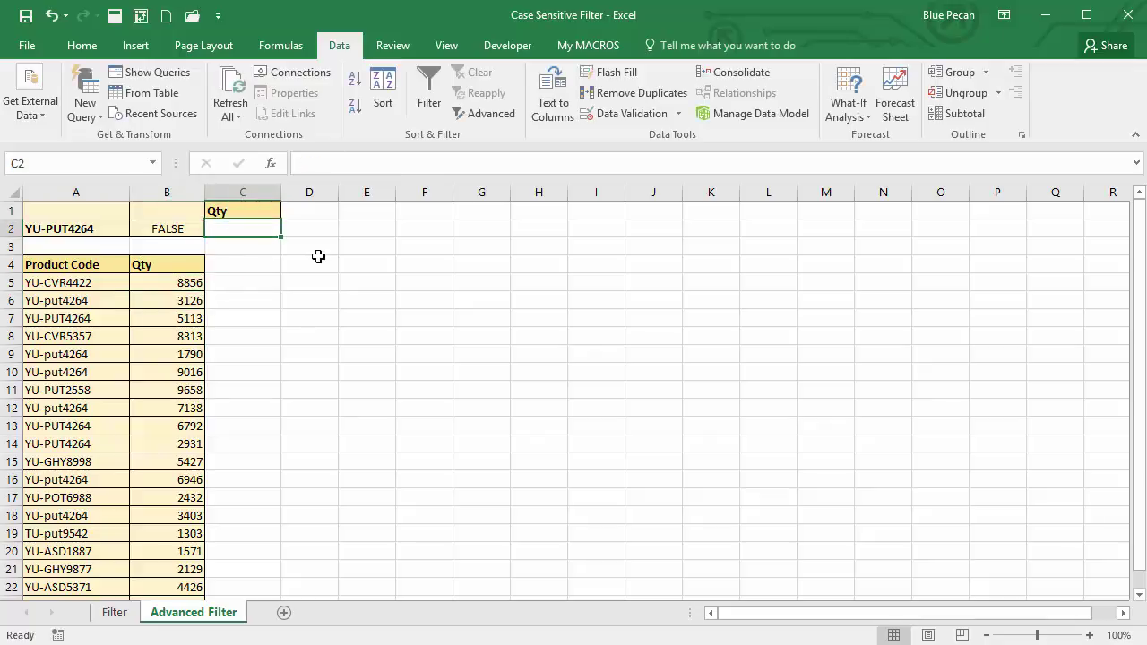
pyautogui.write('>5000')
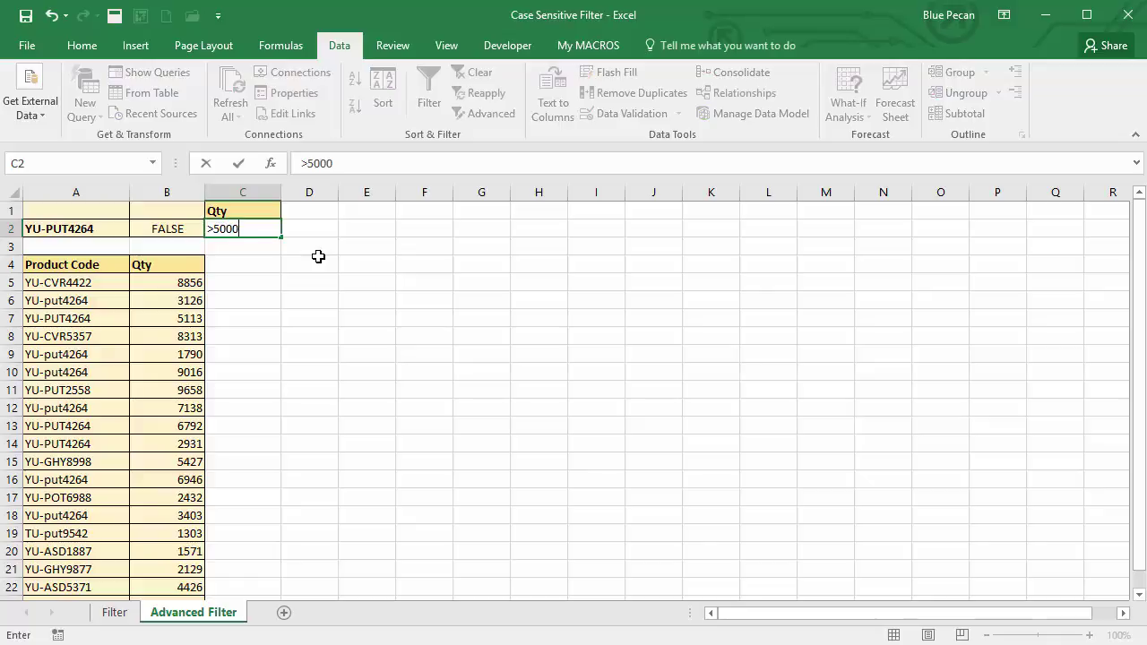
pyautogui.press('Return')
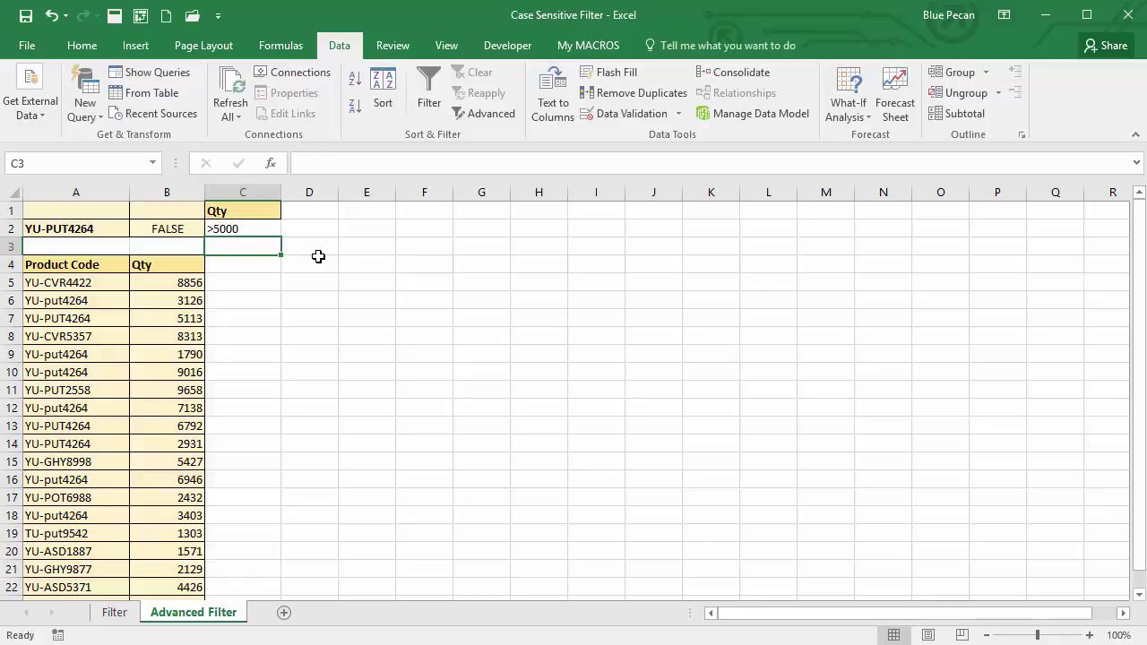
pyautogui.click(174, 229)
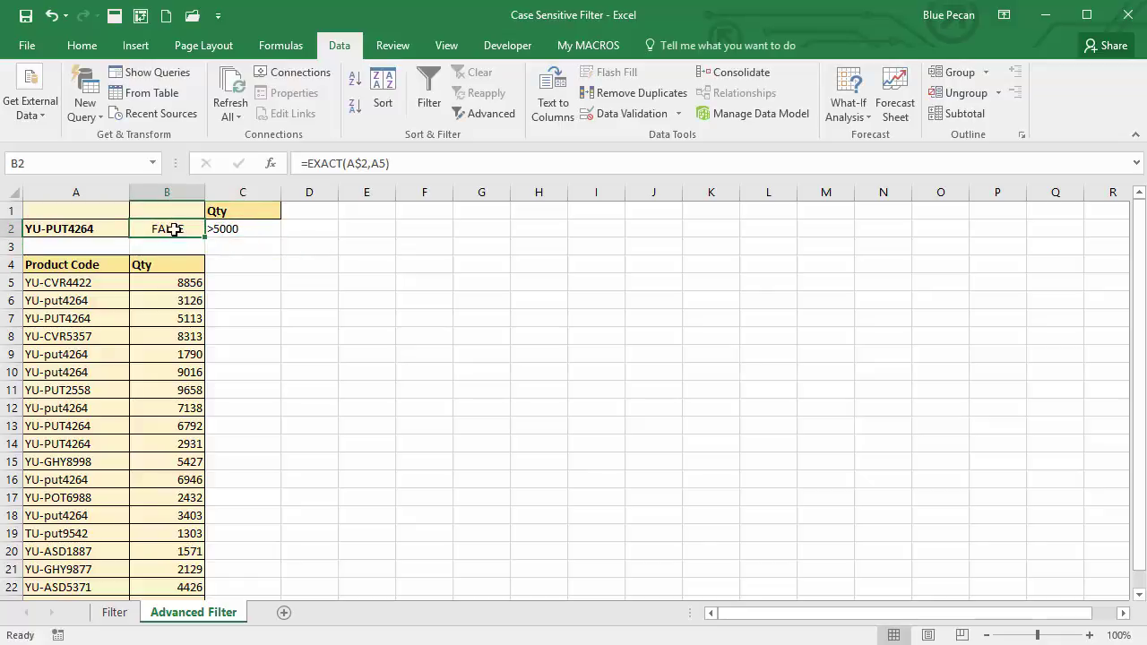
pyautogui.click(82, 45)
pyautogui.click(53, 113)
pyautogui.click(231, 228)
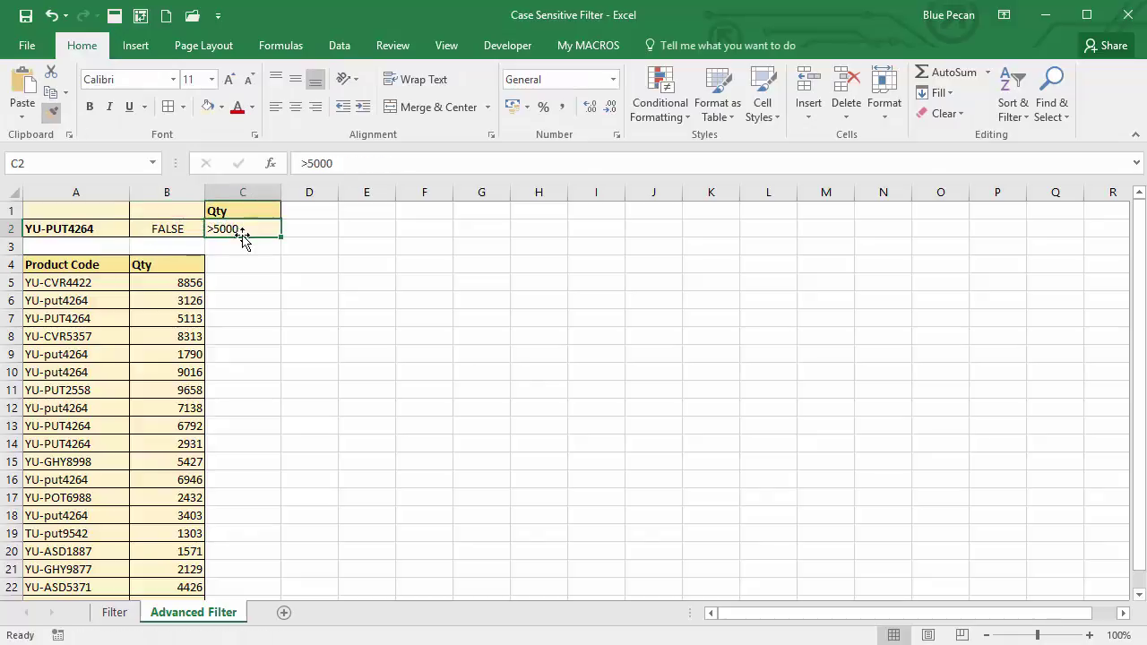
pyautogui.click(291, 299)
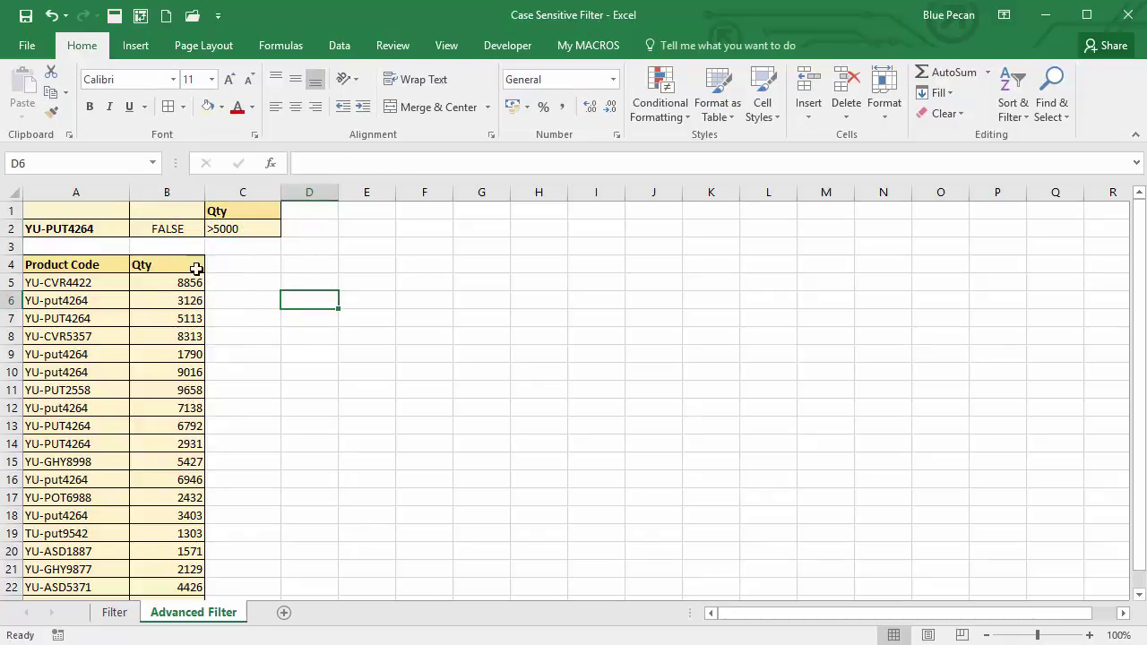
# Step: Run an advanced filter on A4:B23 with the criteria range B1:C2, copying the results to D4
pyautogui.click(172, 337)
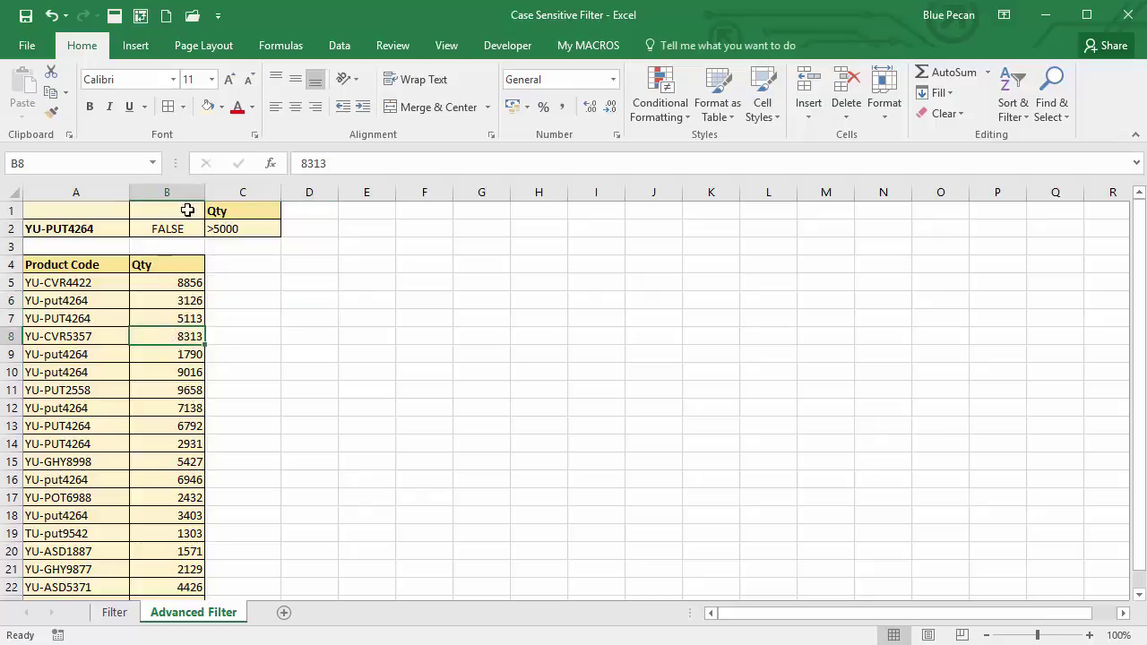
pyautogui.click(120, 342)
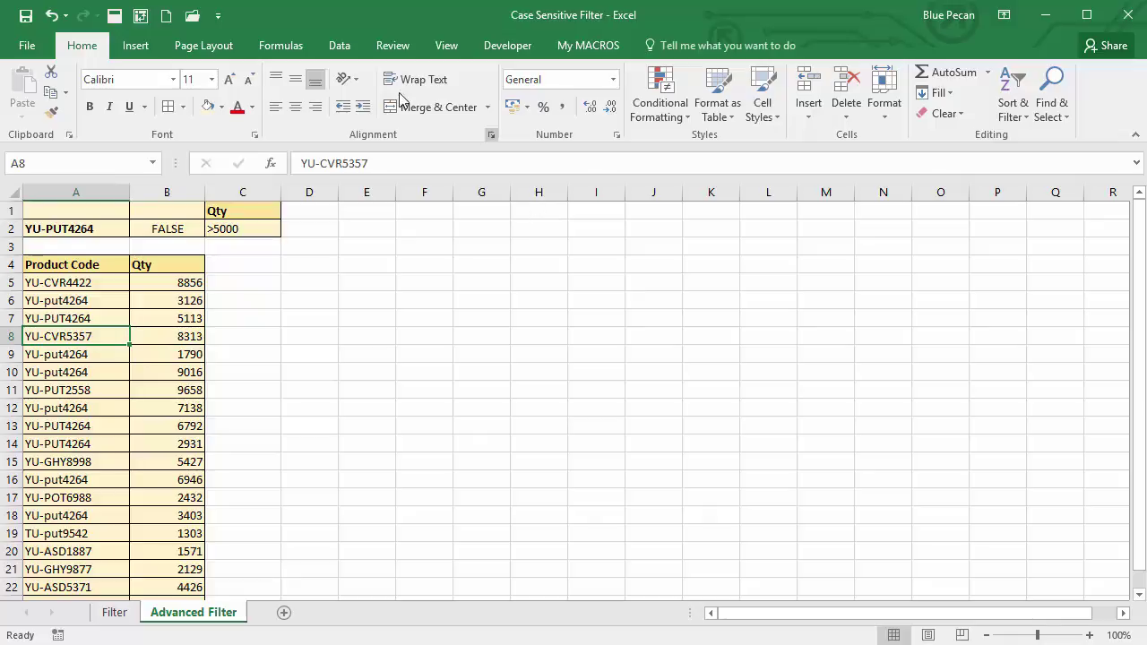
pyautogui.click(338, 47)
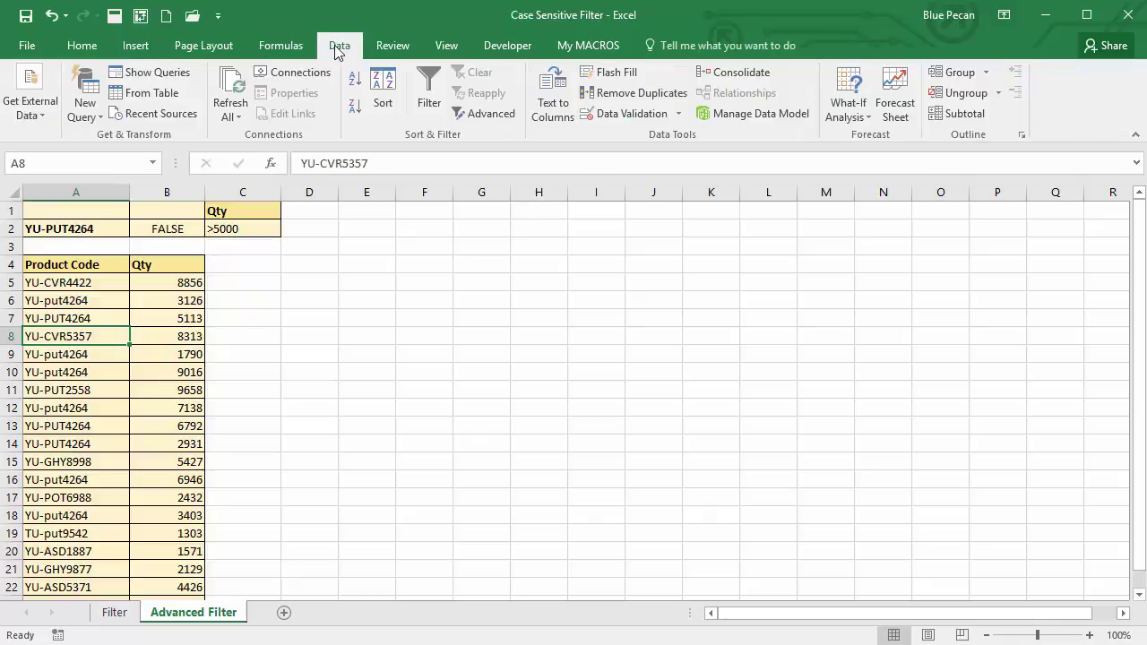
pyautogui.click(472, 113)
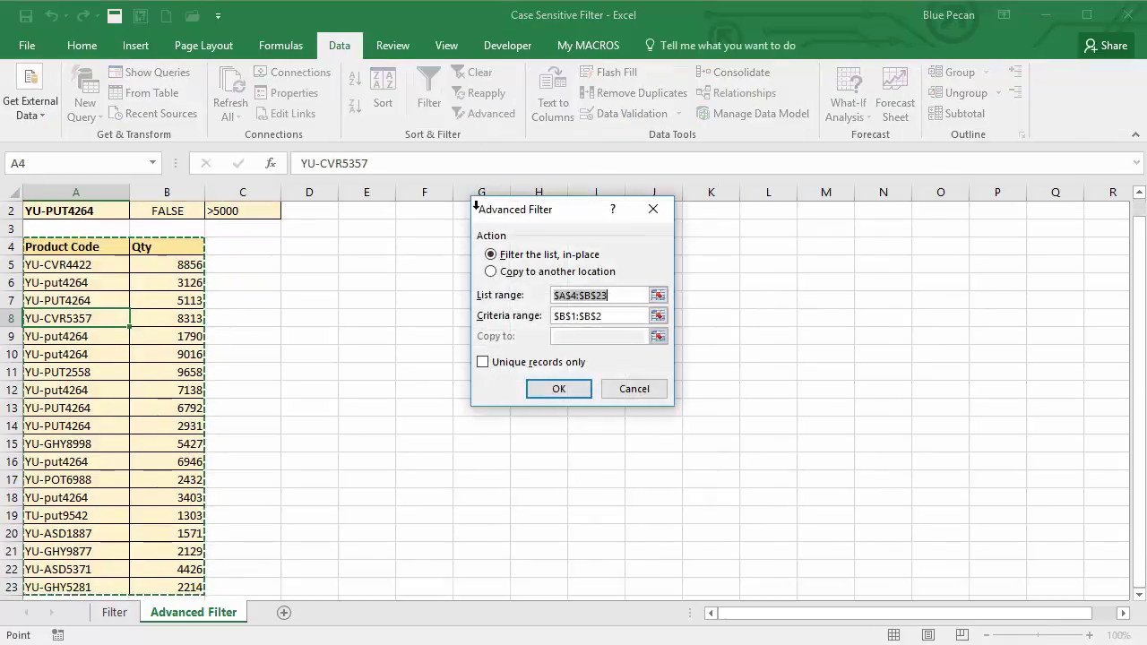
pyautogui.click(615, 319)
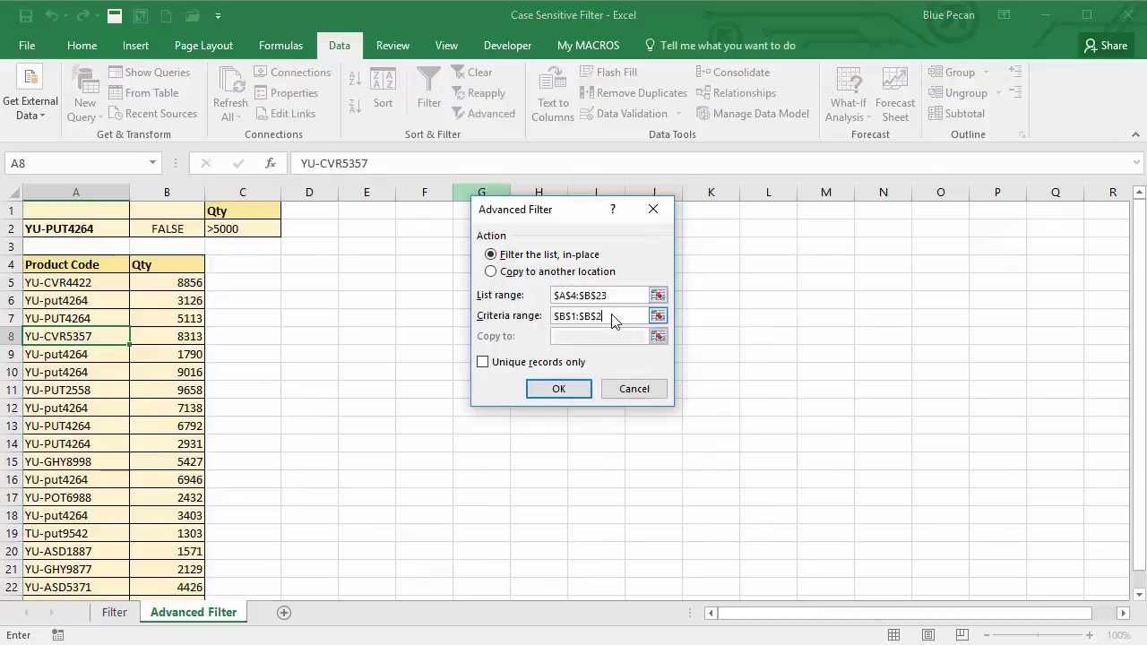
pyautogui.doubleClick(614, 319)
pyautogui.moveTo(170, 204); pyautogui.dragTo(233, 228)
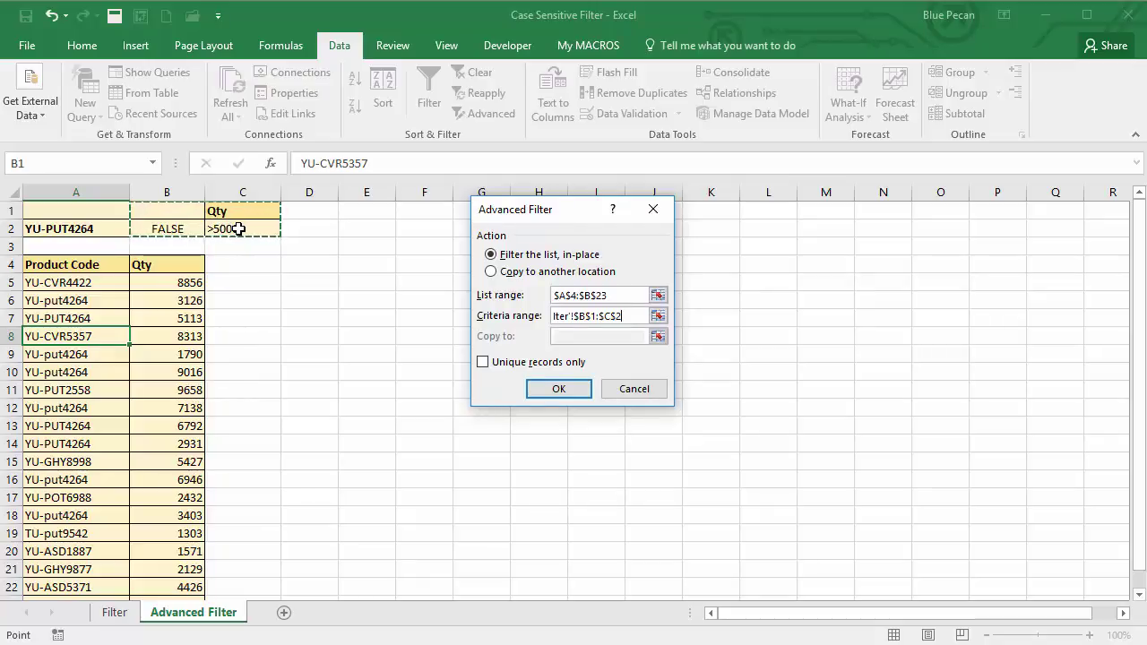
pyautogui.click(491, 271)
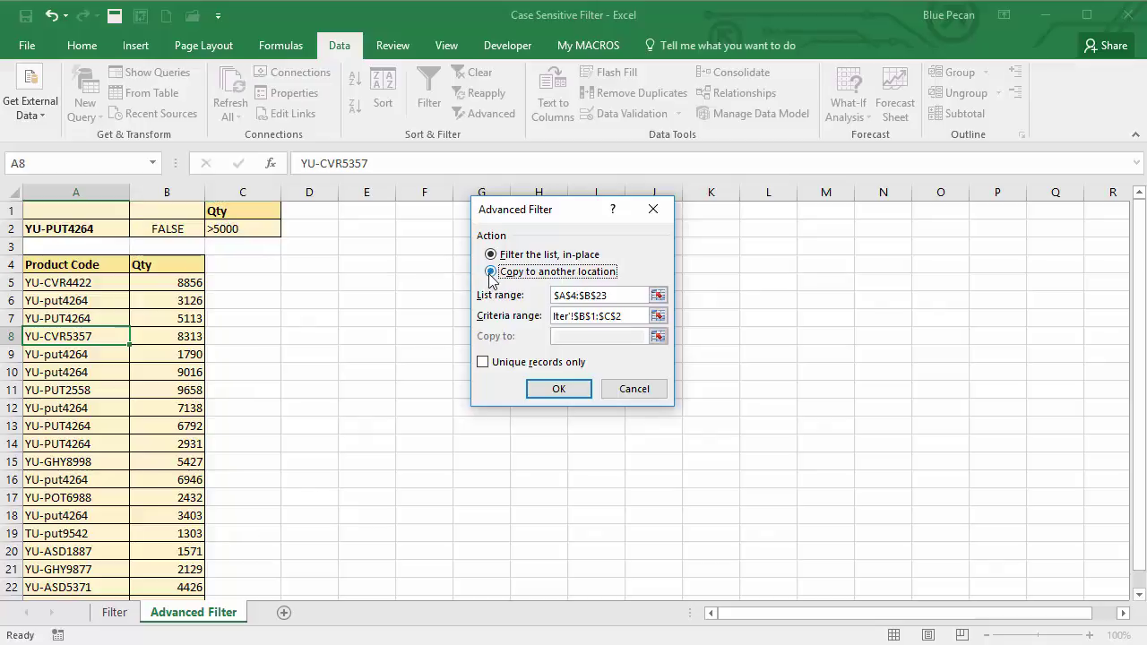
pyautogui.click(567, 336)
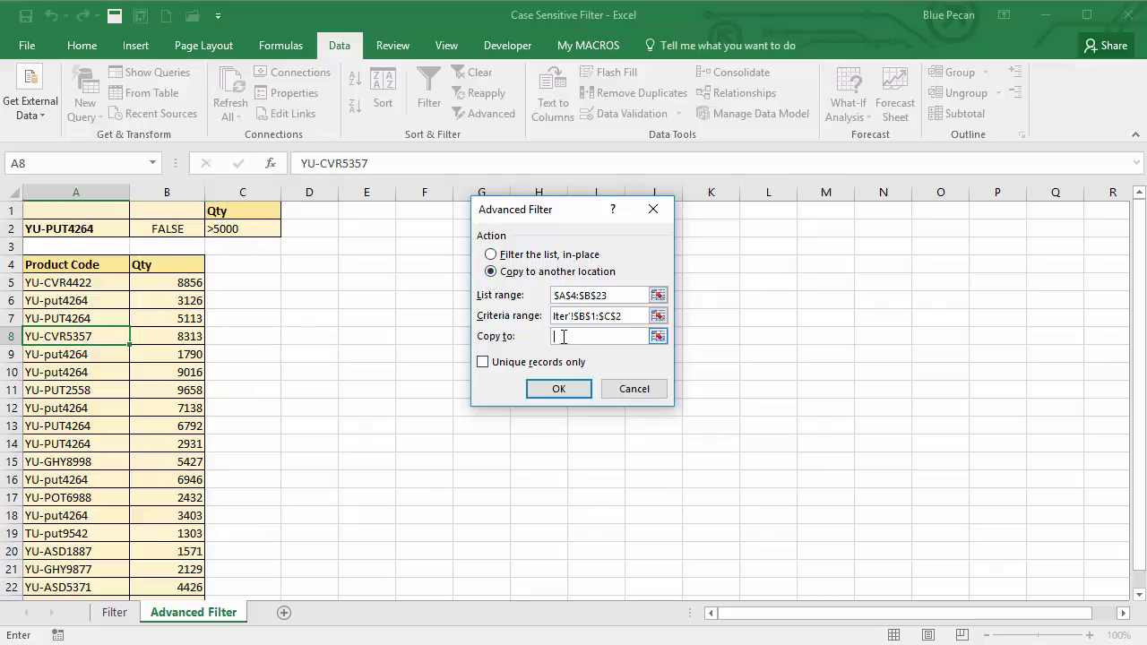
pyautogui.click(309, 265)
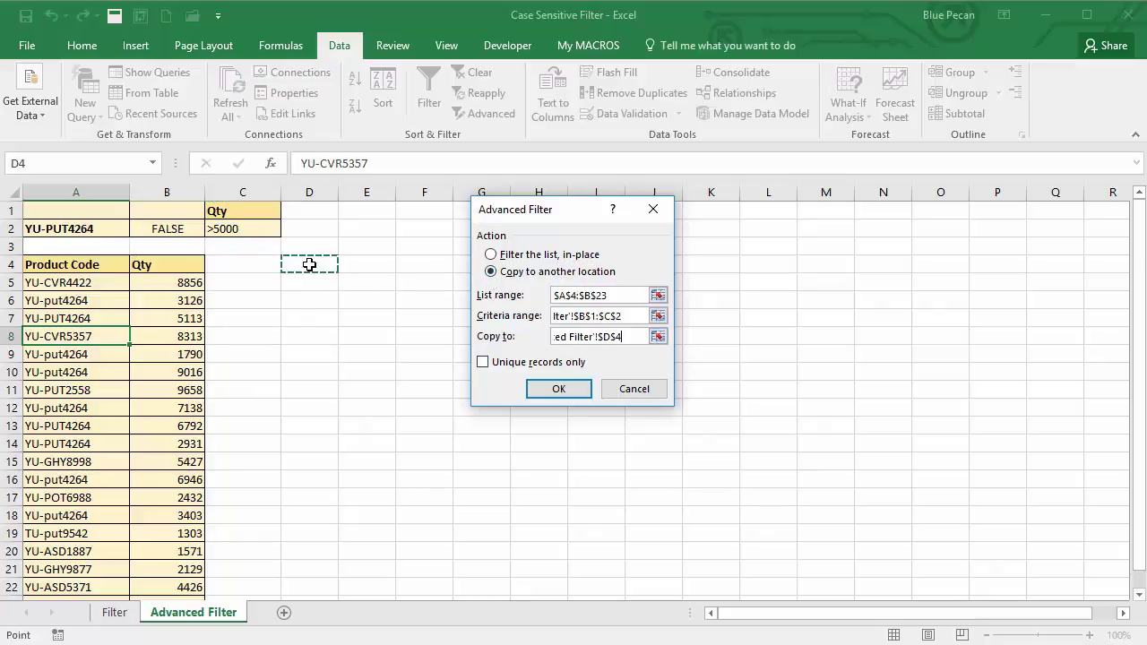
pyautogui.click(563, 389)
# Step: Widen column D to fit the copied product codes, and look at the Filter sheet before returning to the Advanced Filter sheet
pyautogui.moveTo(339, 192); pyautogui.dragTo(382, 286)
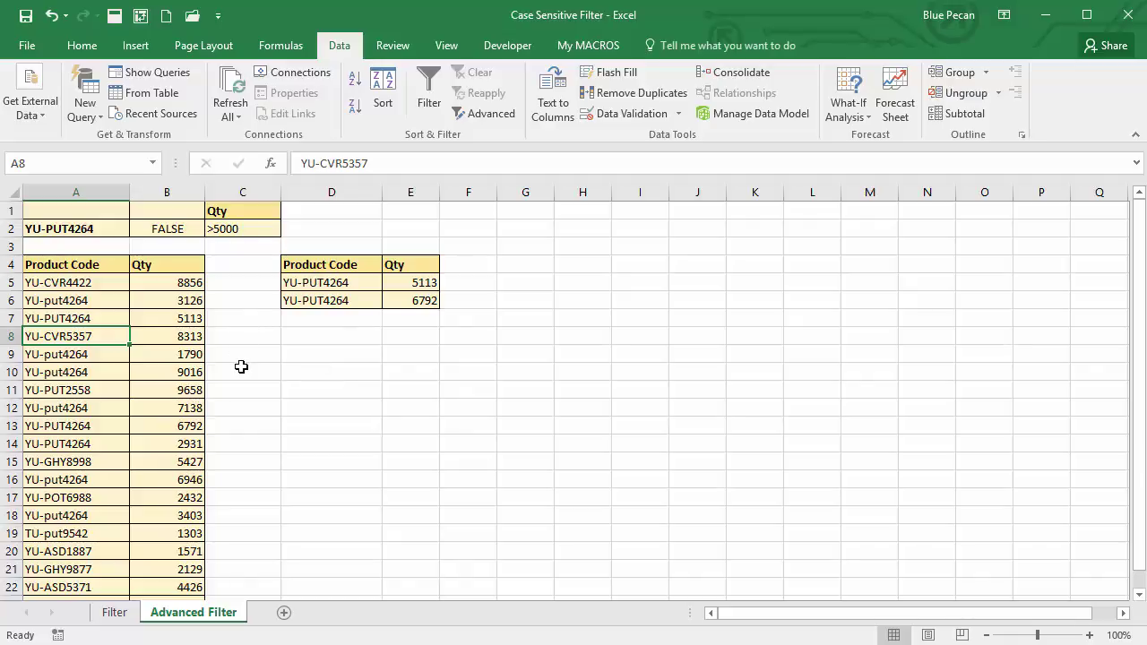
pyautogui.click(117, 613)
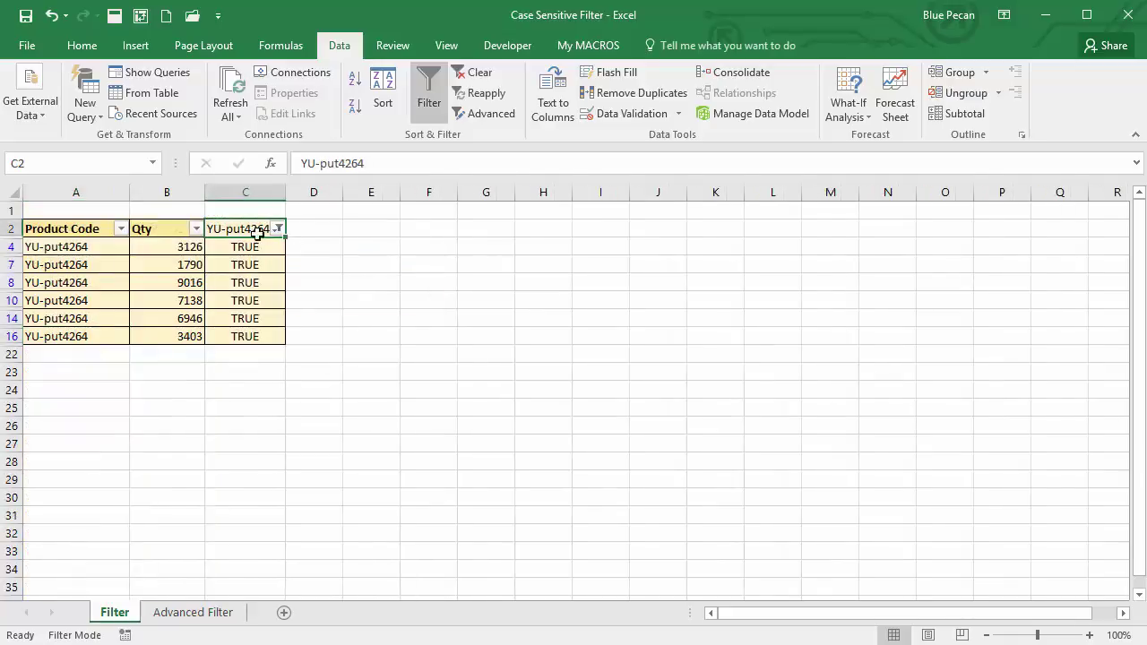
pyautogui.click(191, 616)
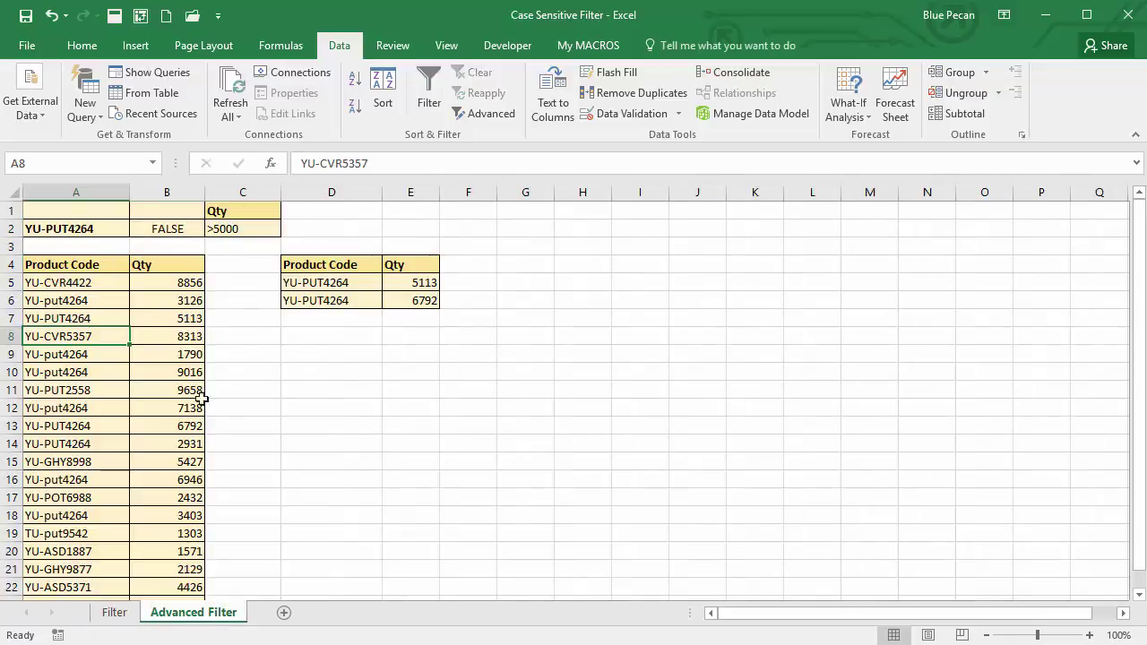